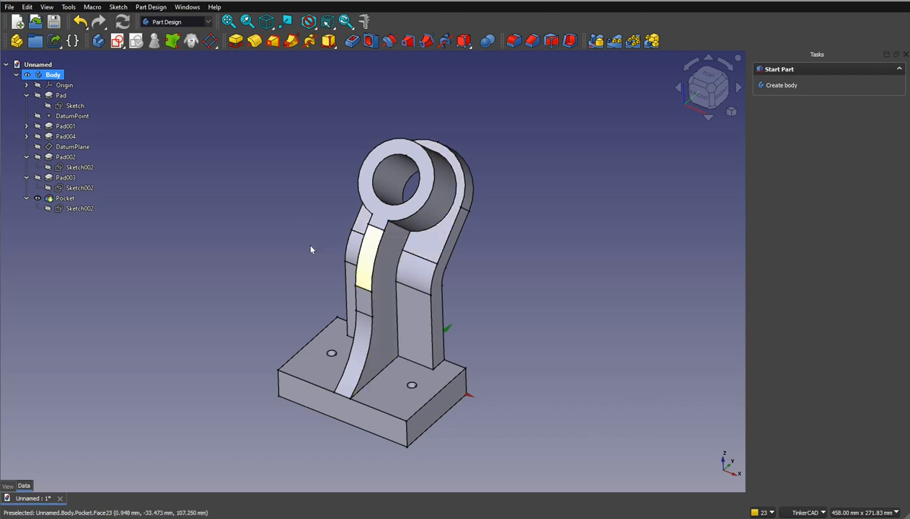
Show only the base Pad feature and review its pad parameters without changing them
left_click(38, 97)
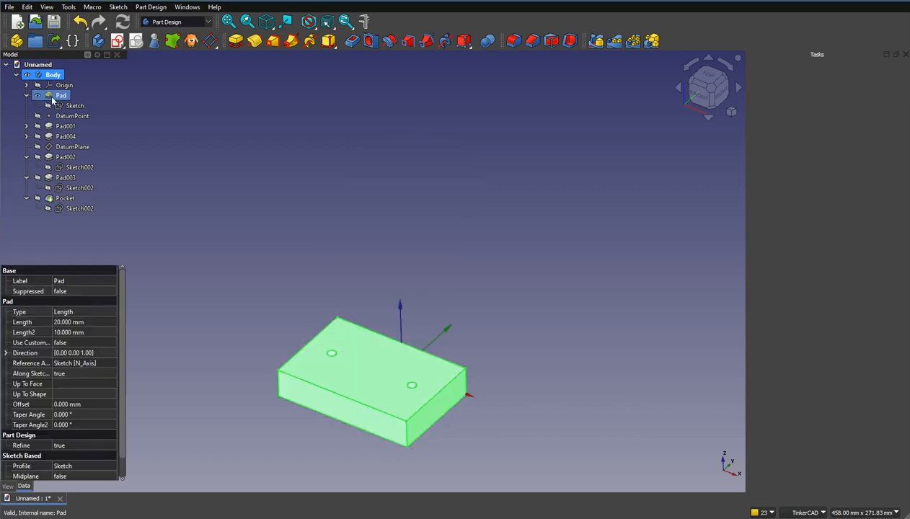
left_click(139, 122)
middle_click_drag(375, 363, 395, 258)
scroll(396, 258, "up", 3)
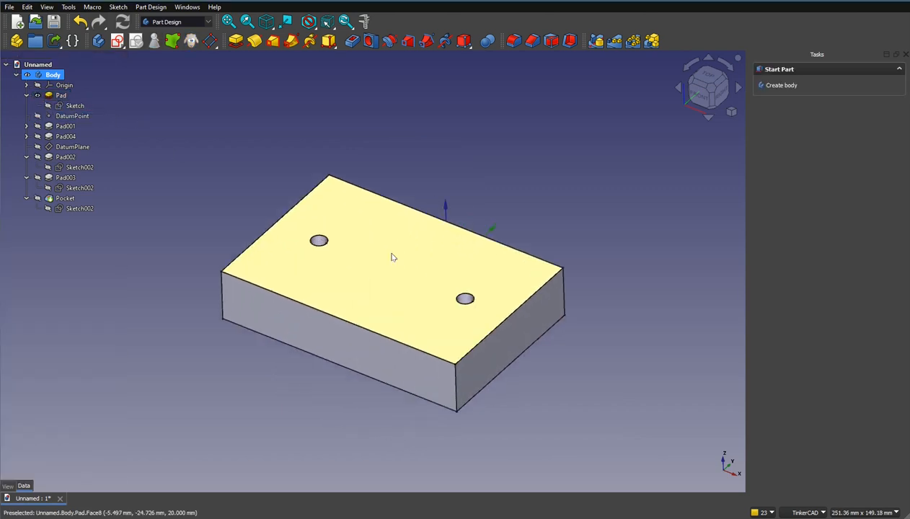
left_click(62, 96)
double_click(63, 96)
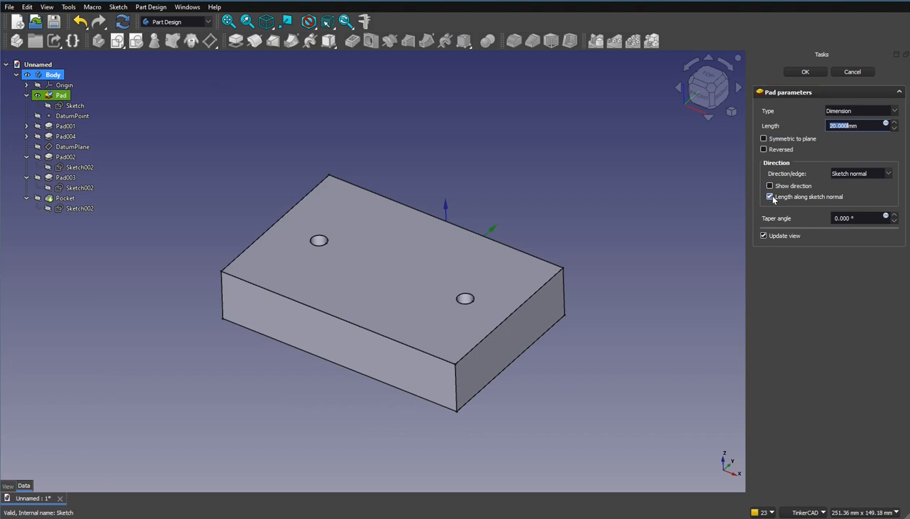
left_click(851, 77)
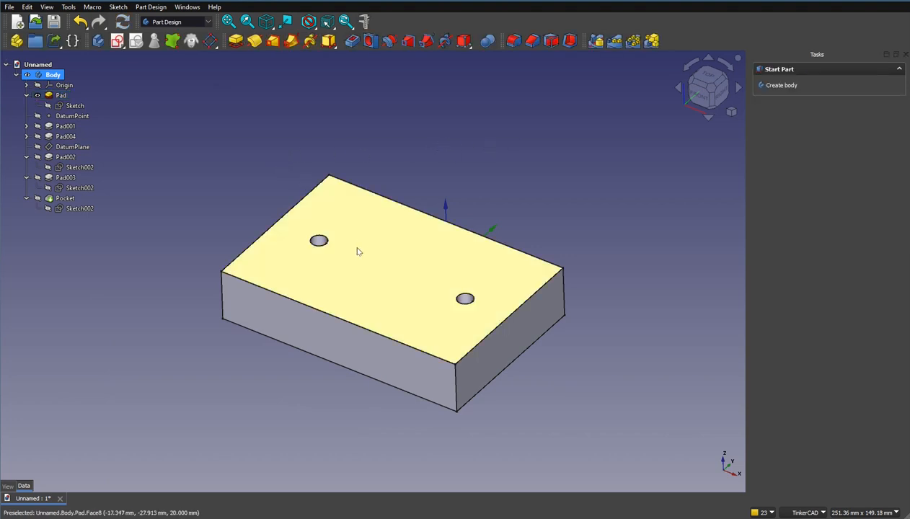
Make the base Pad's sketch visible and examine it on the underside of the block
middle_click_drag(386, 271, 382, 148)
left_click(48, 106)
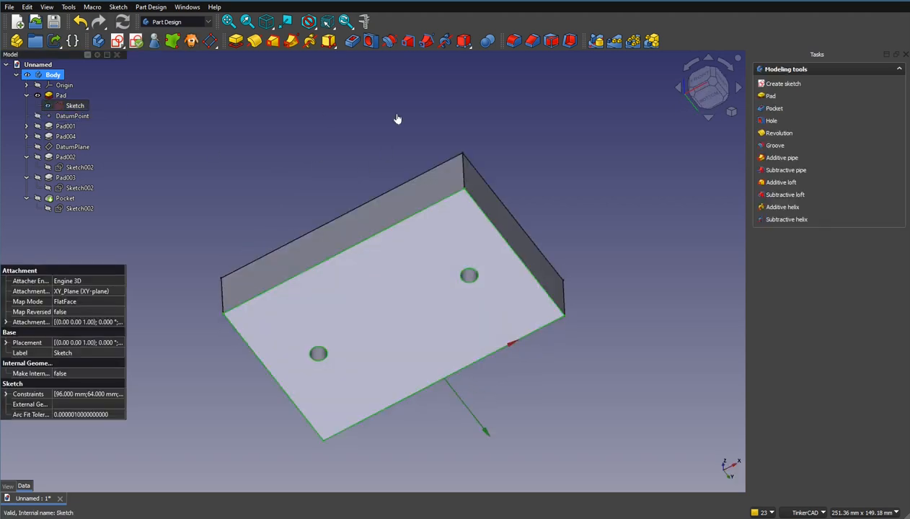
left_click(398, 119)
left_click(75, 108)
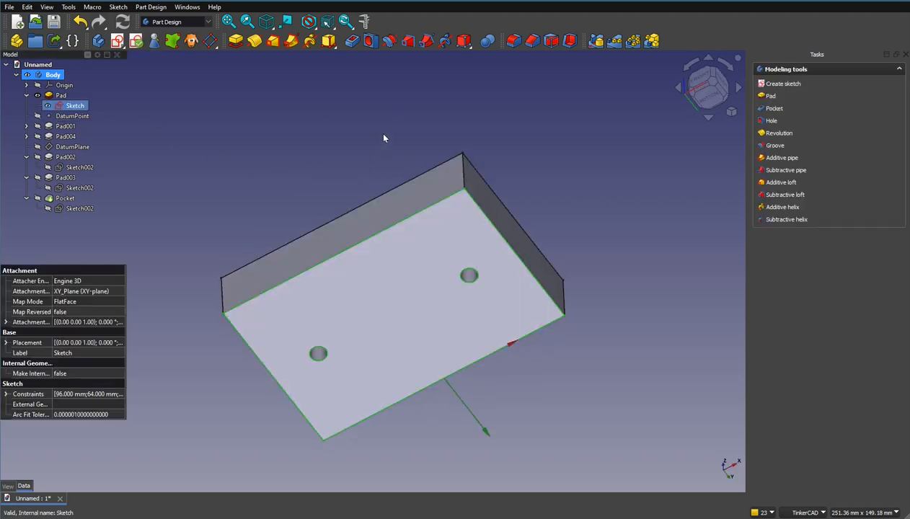
mouse_move(382, 138)
middle_mouse_down()
mouse_move(402, 196)
mouse_move(403, 150)
middle_mouse_up()
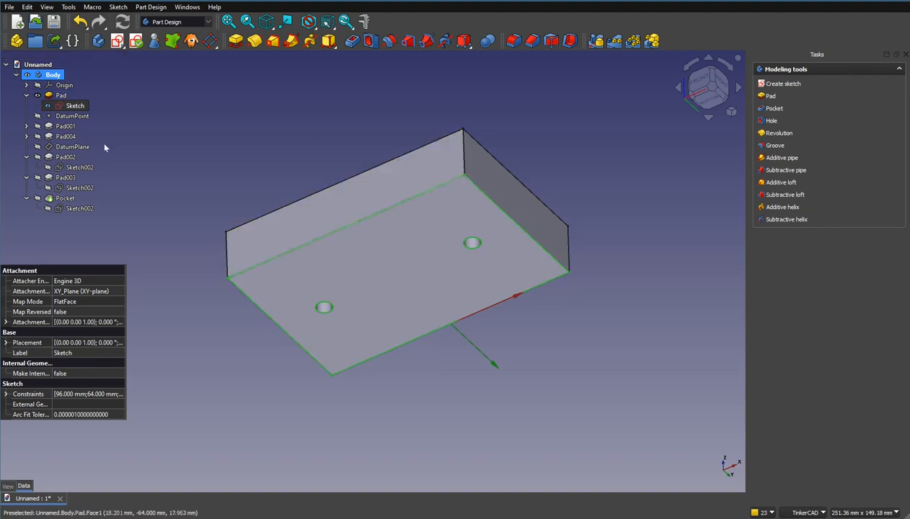
Show the complete part again by making the Pocket feature visible
left_click(37, 157)
left_click(38, 198)
left_click(282, 168)
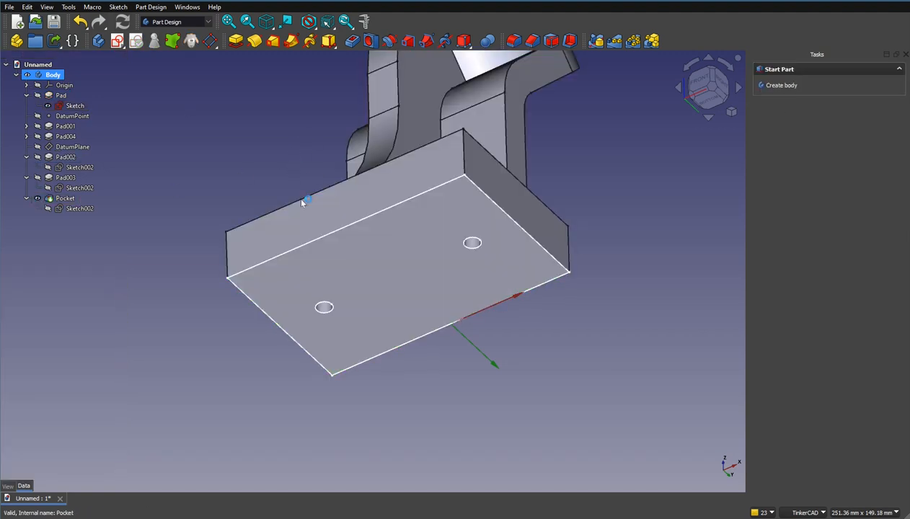
key("0")
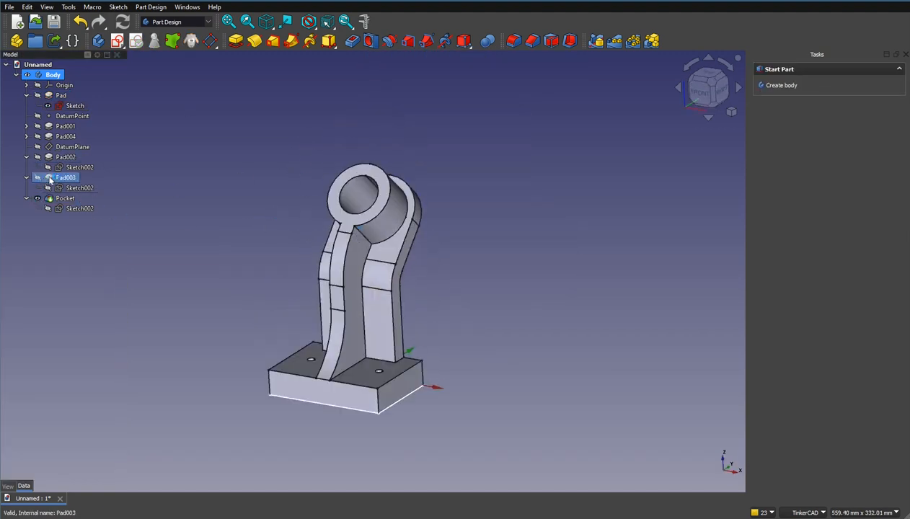
Display Sketch002 and examine the features built from it, showing Pad002 and Pad003 in turn
left_click(48, 168)
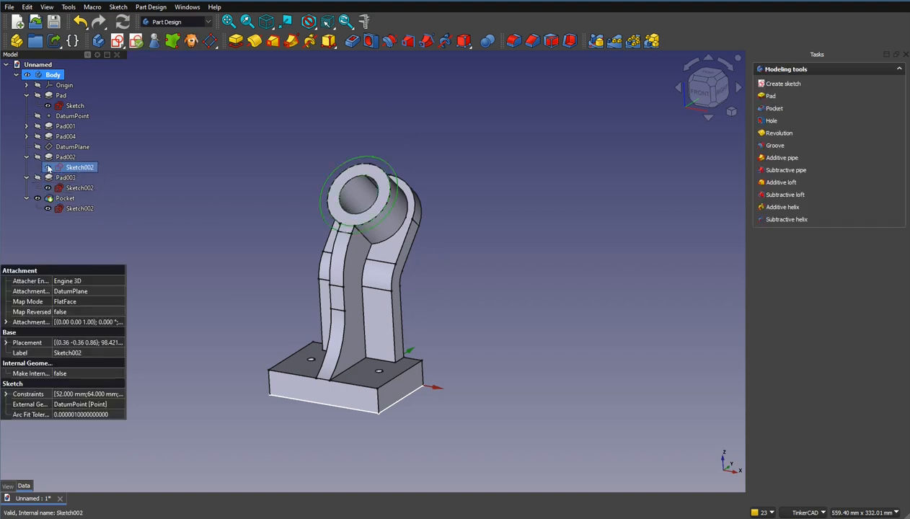
left_click(37, 157)
left_click(264, 169)
right_click_drag(372, 185, 393, 203)
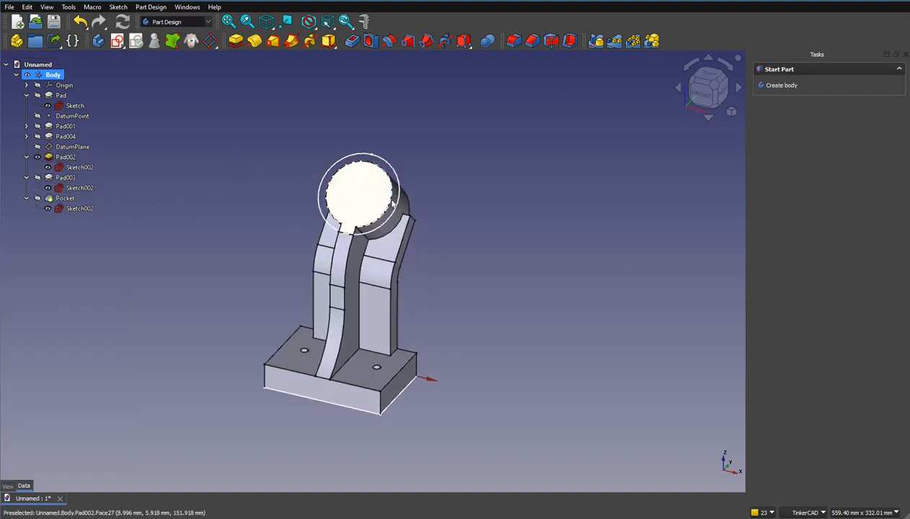
scroll(393, 203, "up", 3)
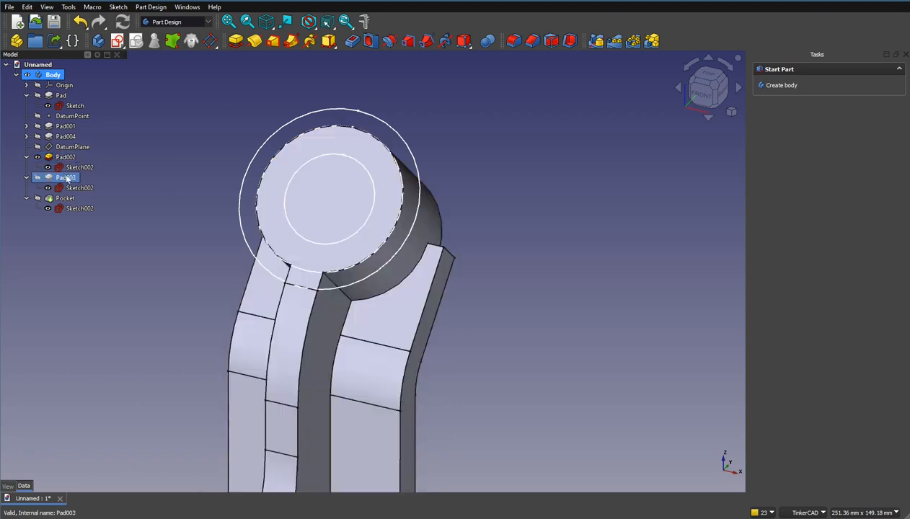
left_click(38, 178)
left_click(496, 244)
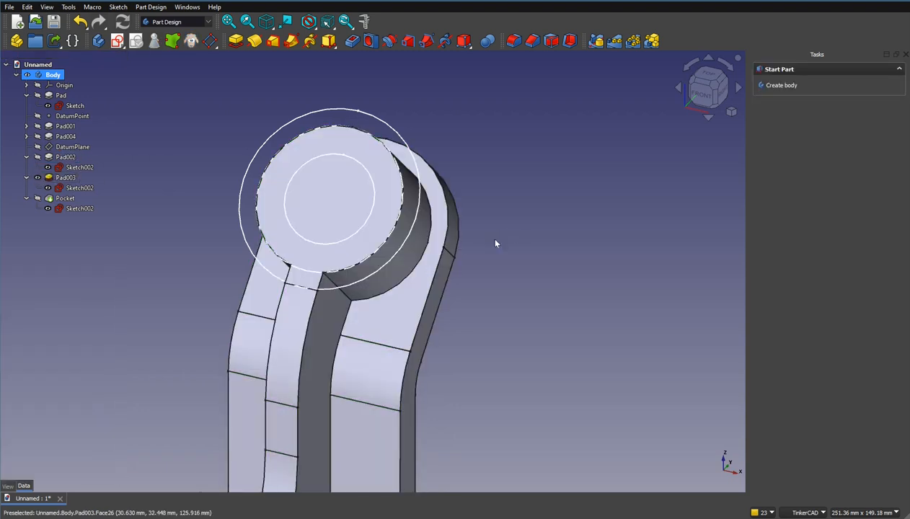
Make the Pocket feature visible, hide Sketch002 and inspect the bore through the cylinder
left_click(38, 198)
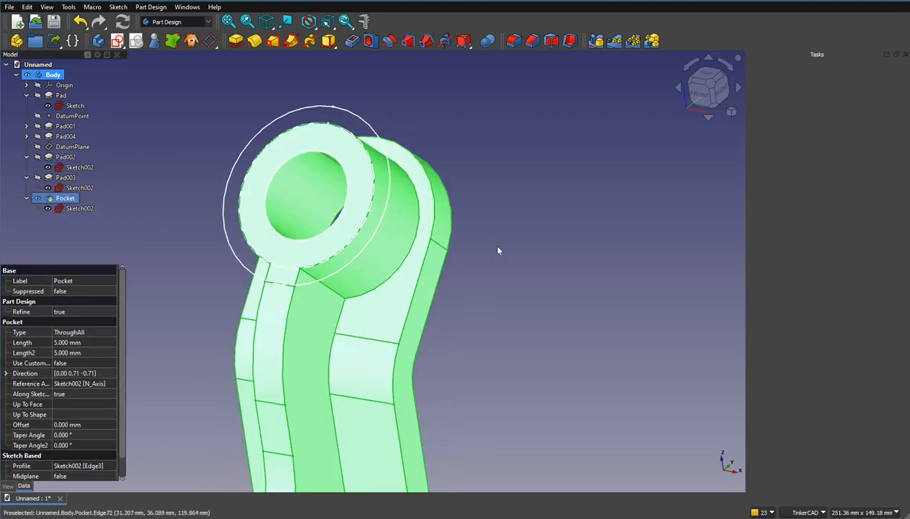
left_click(498, 250)
left_click(78, 168)
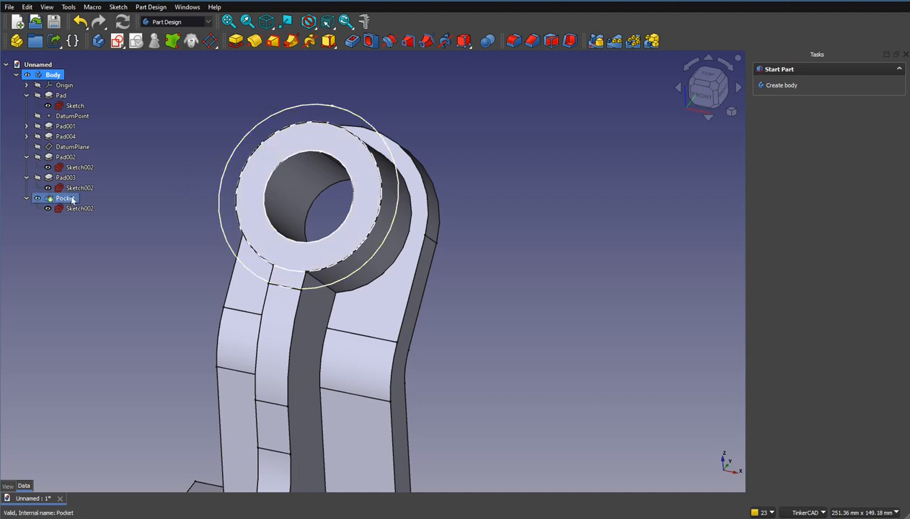
left_click(78, 168)
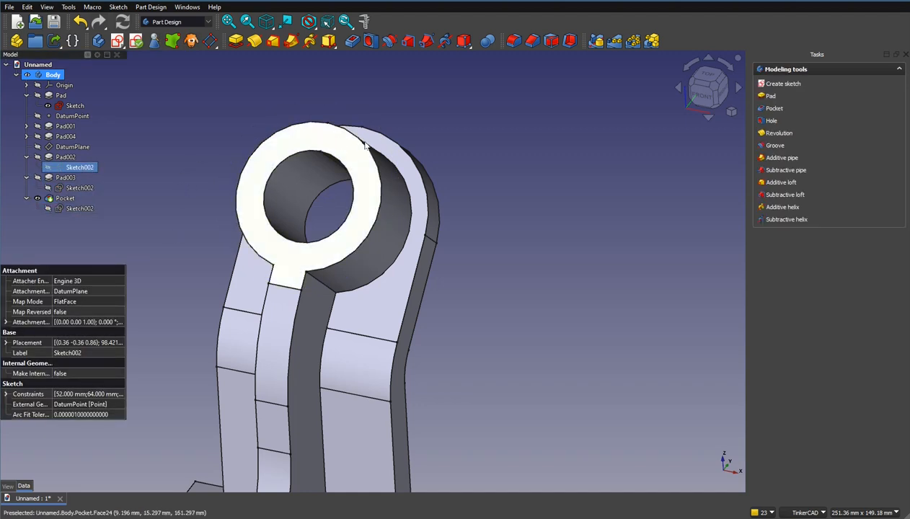
middle_click_drag(413, 234, 574, 152)
right_click_drag(491, 194, 383, 253)
double_click(70, 198)
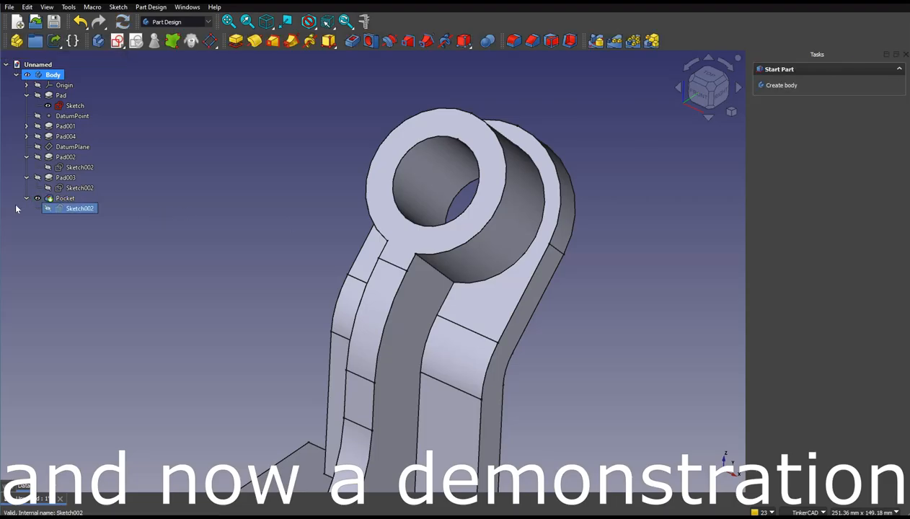
Open Sketch002 under Pad003 for editing and delete all of its circles and the point
left_click(75, 189)
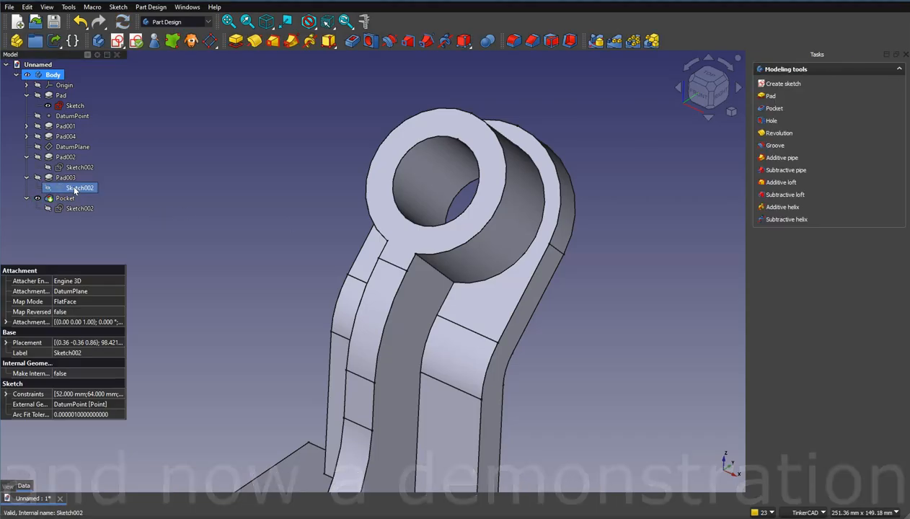
double_click(75, 188)
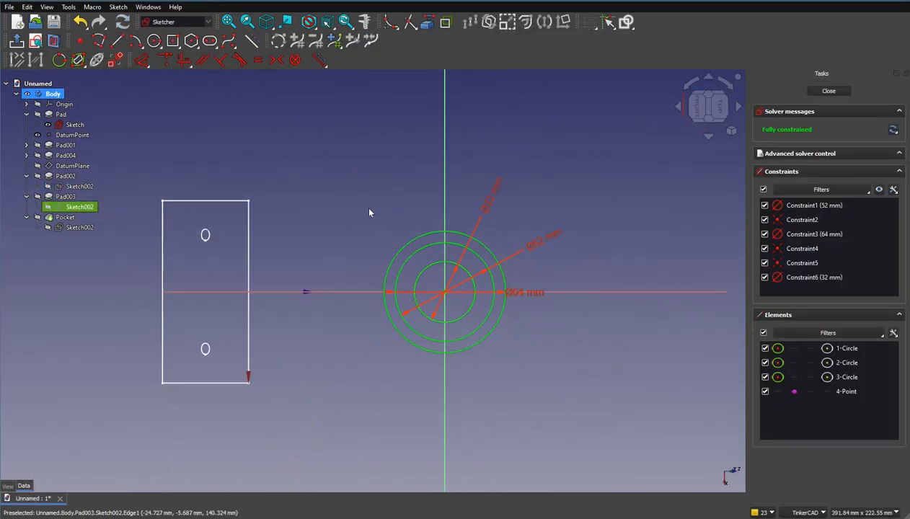
left_click_drag(361, 180, 551, 393)
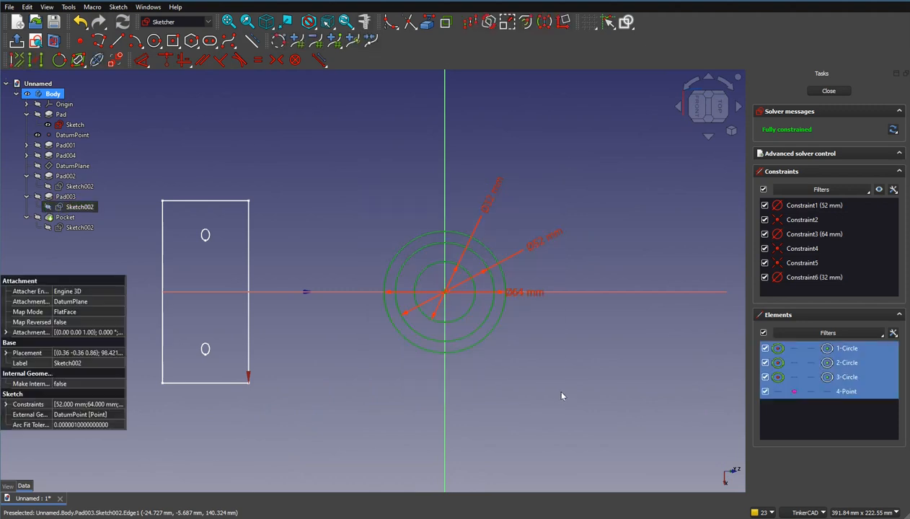
key("Delete")
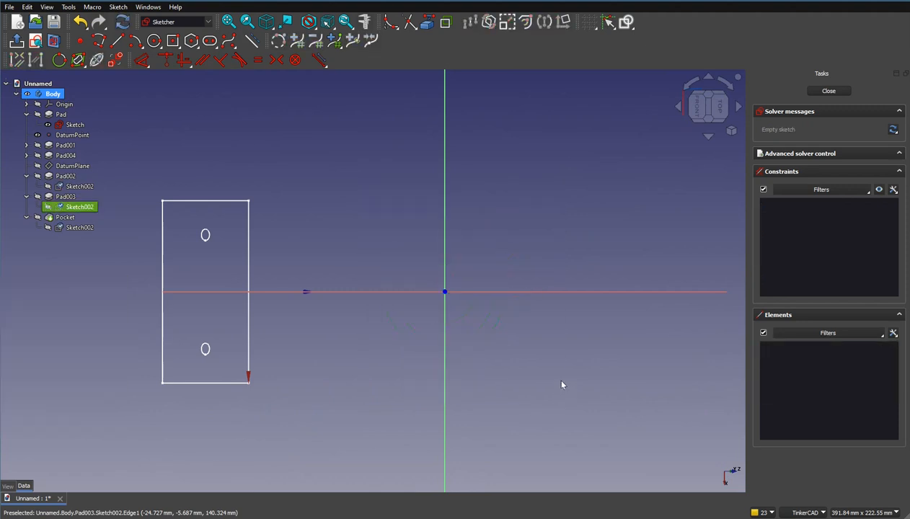
Draw three concentric six-sided polygons of increasing size centred on the sketch origin, and finish editing the sketch
left_click(191, 40)
left_click(445, 291)
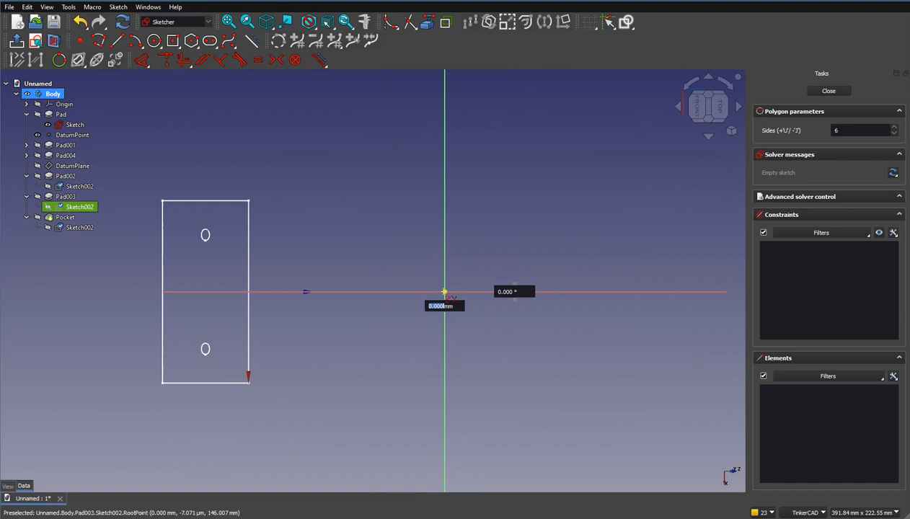
left_click(466, 255)
left_click(445, 291)
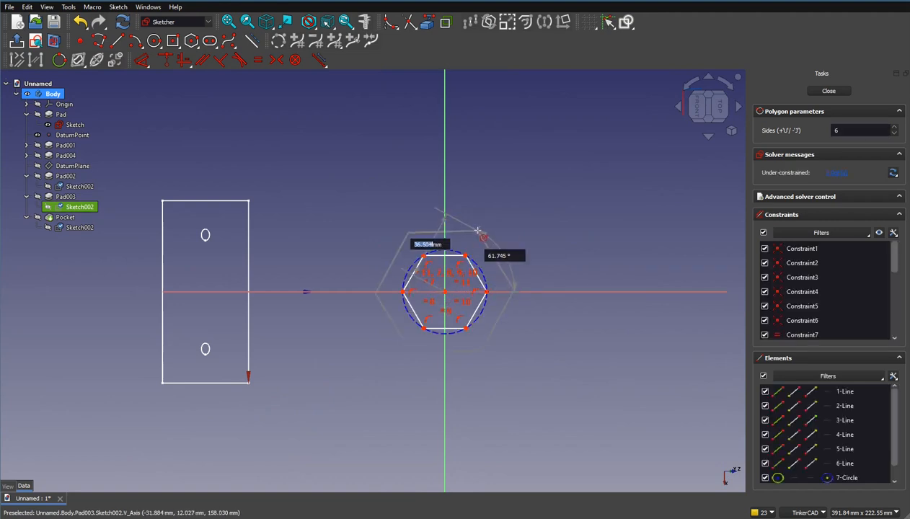
left_click(483, 236)
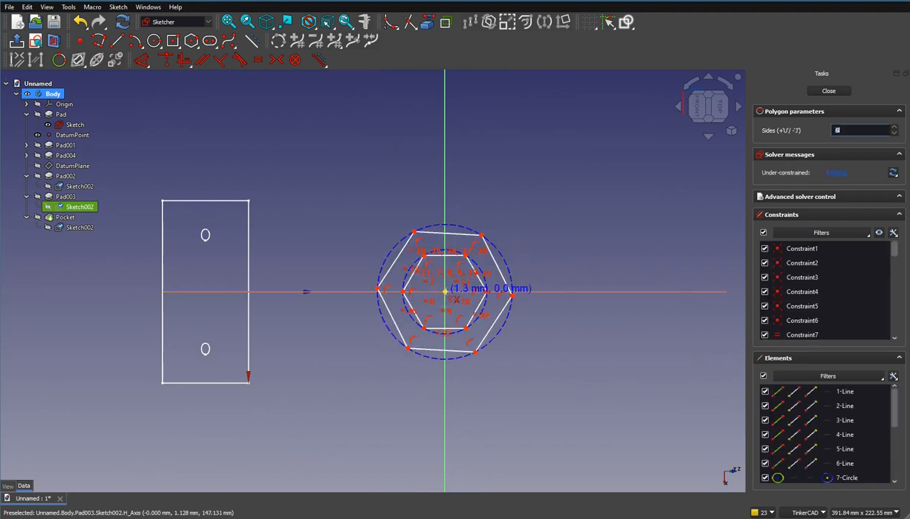
left_click(445, 291)
left_click(501, 213)
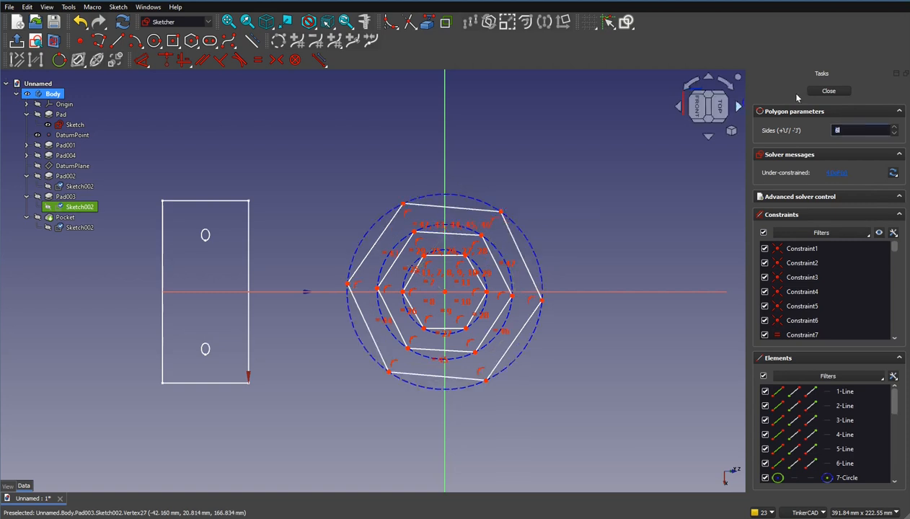
left_click(840, 92)
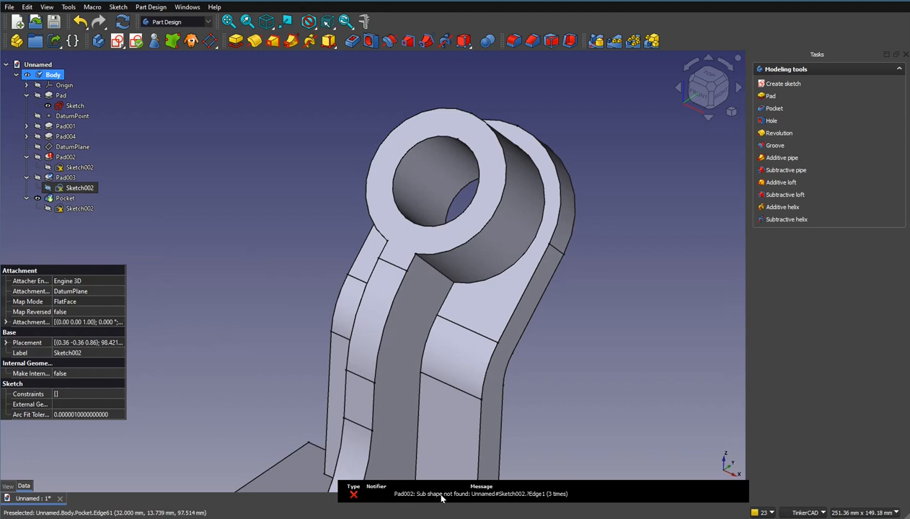
Make Pad002 visible and check its pad parameters for the broken sketch reference, leaving them unchanged
left_click(52, 168)
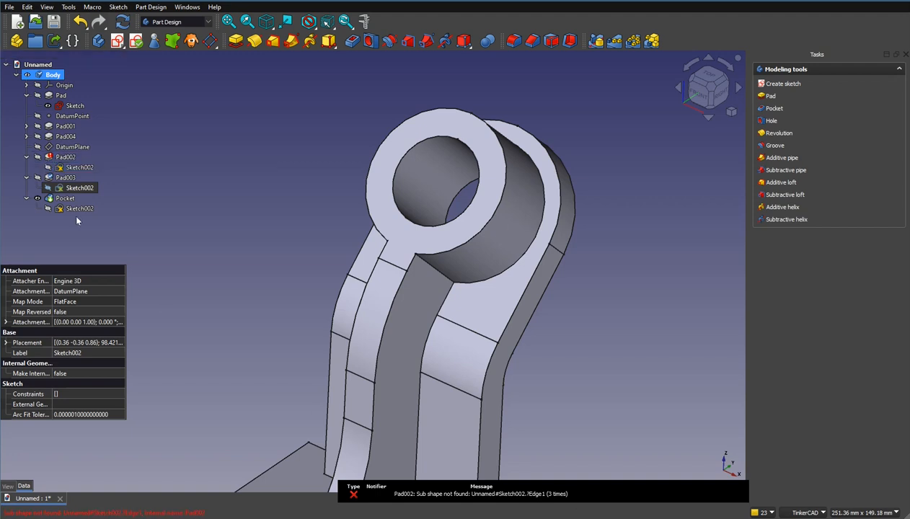
left_click(38, 157)
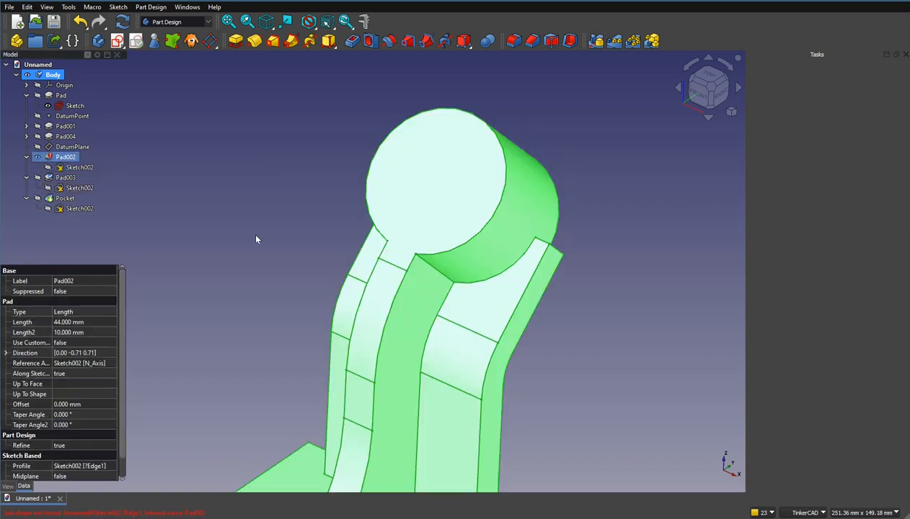
left_click(158, 215)
left_click(45, 166)
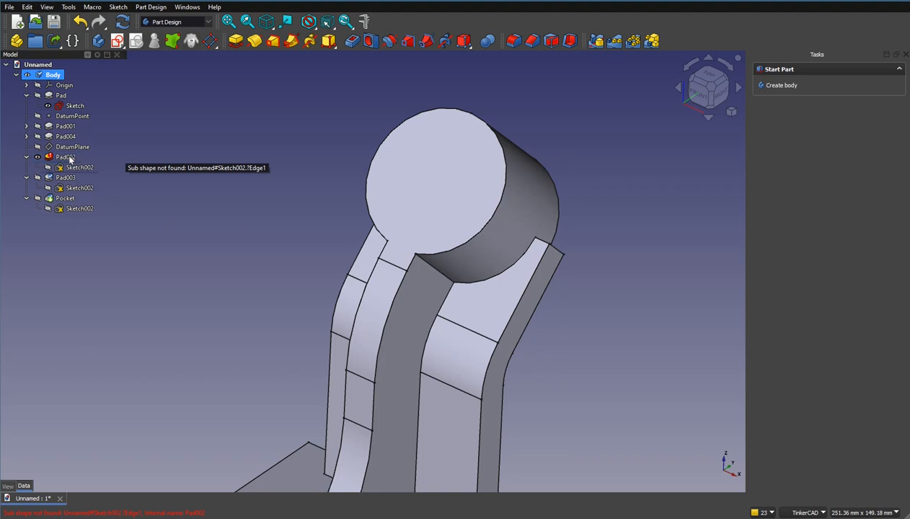
left_click(69, 158)
double_click(66, 157)
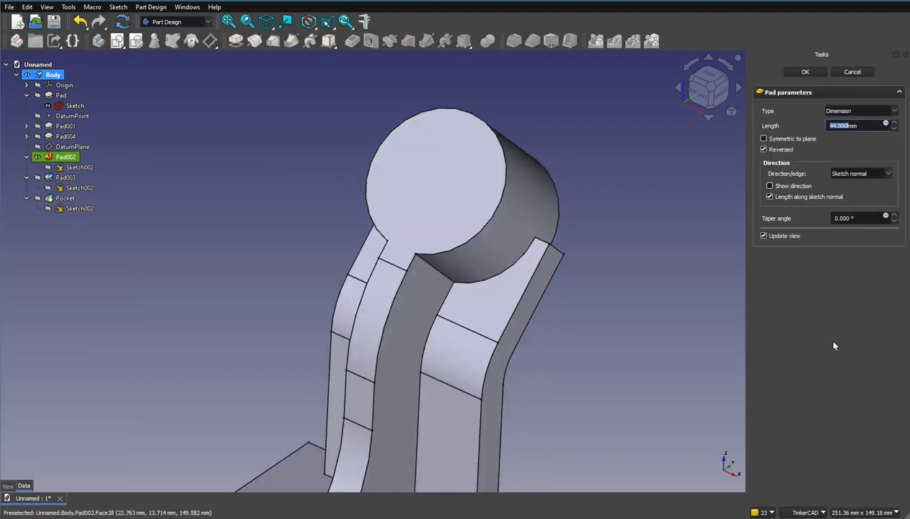
left_click(852, 72)
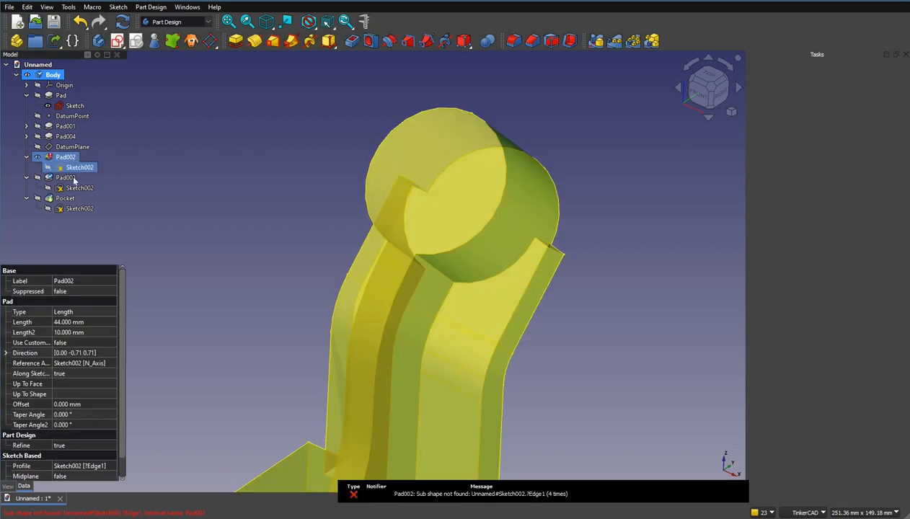
Examine the Profile reference in Pad002's properties and follow its link to Sketch002
left_click_drag(67, 264, 67, 235)
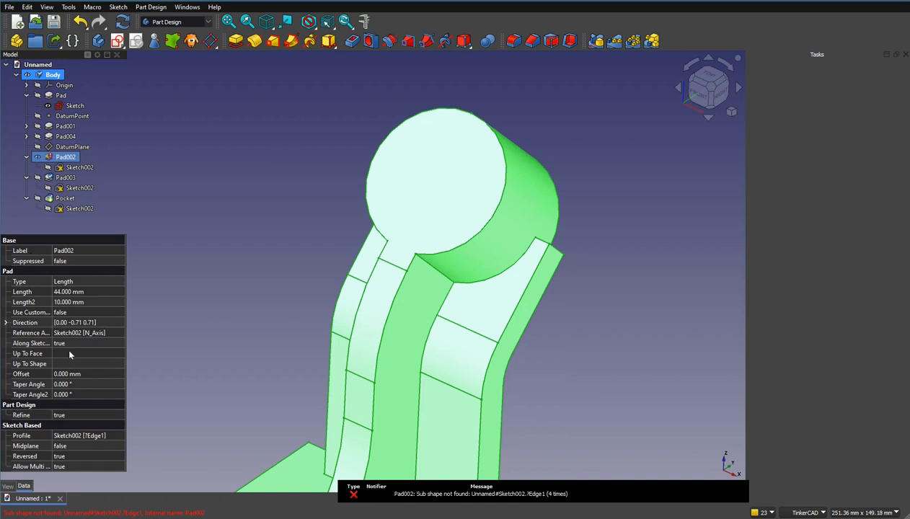
left_click(30, 435)
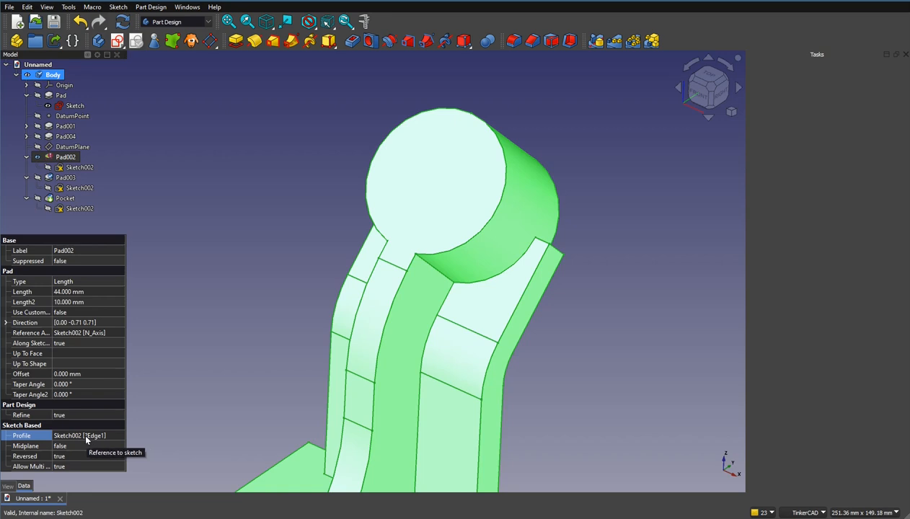
left_click(108, 439)
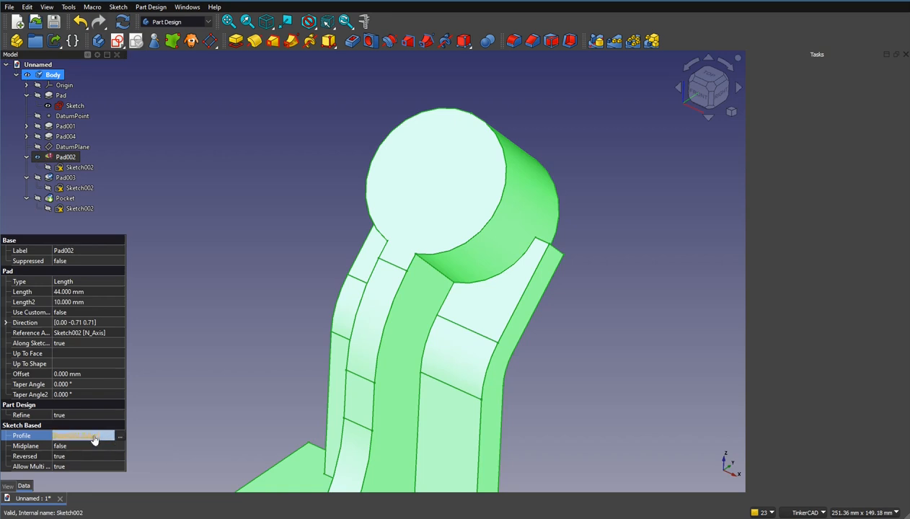
left_click(108, 438)
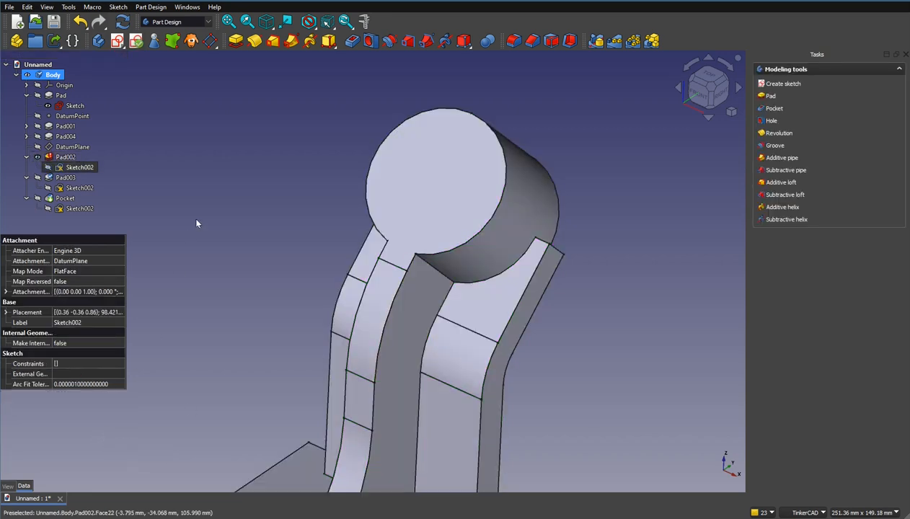
Open the Profile link selection of Pad002 and clear its current Sketch002 reference
left_click(227, 224)
left_click(65, 156)
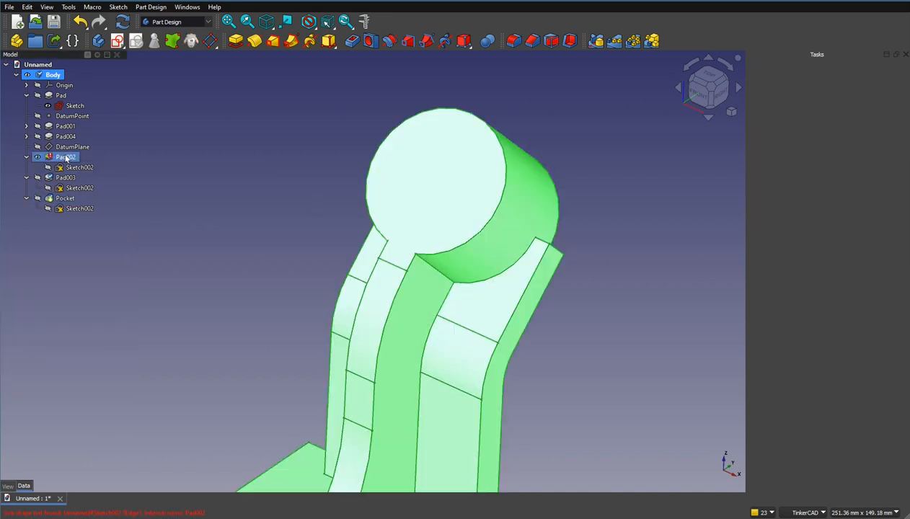
left_click(91, 437)
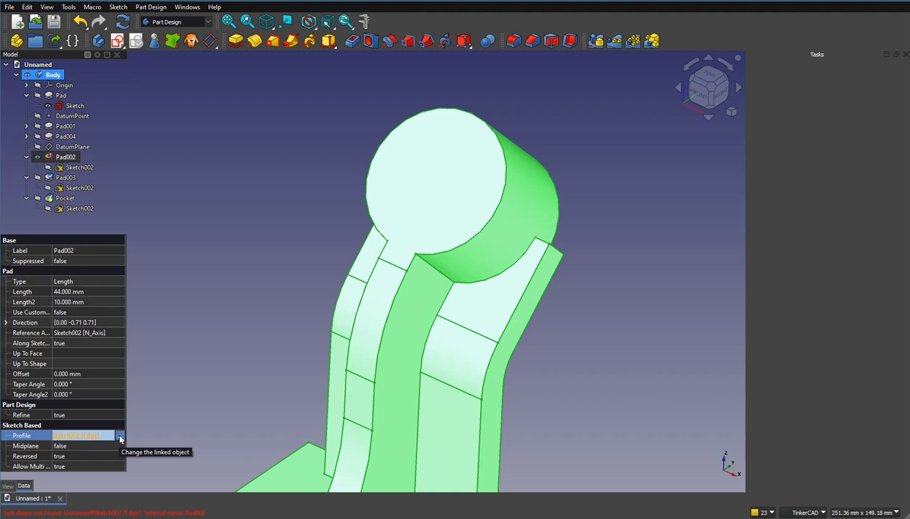
left_click(120, 437)
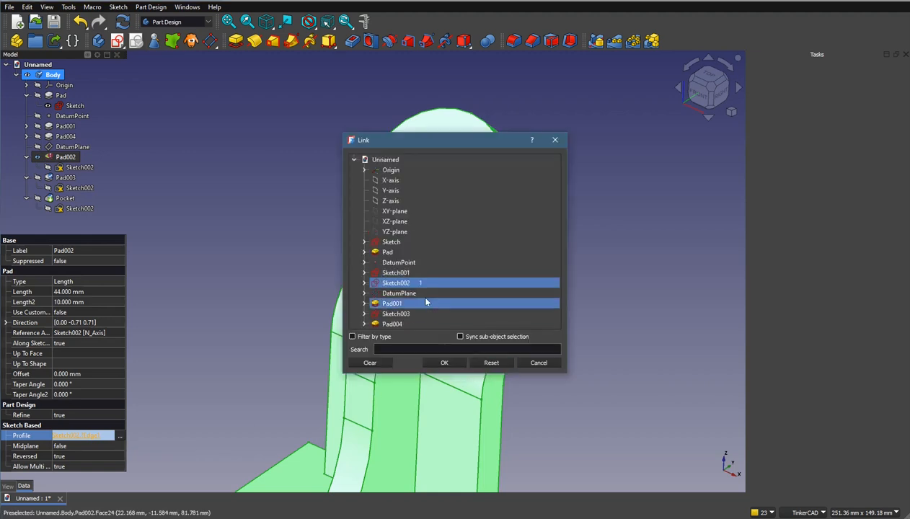
left_click_drag(455, 144, 706, 147)
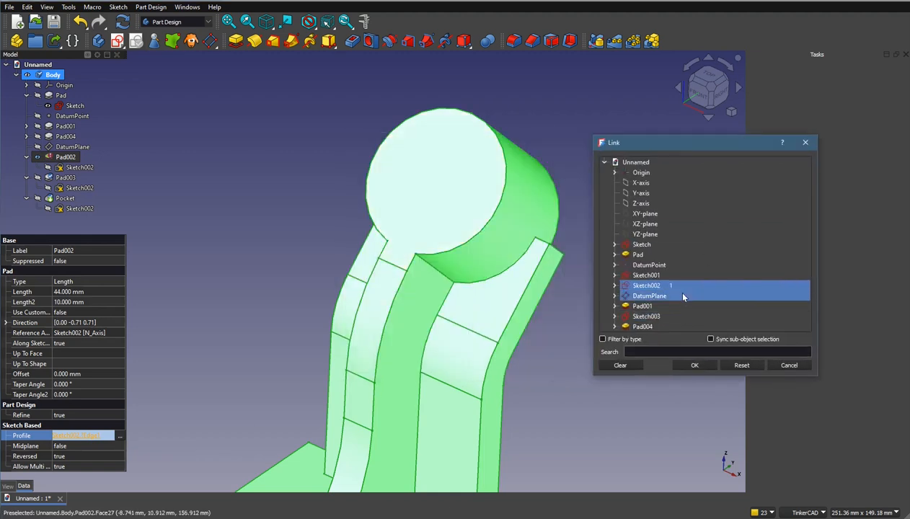
left_click(654, 279, "ctrl")
left_click(654, 278, "ctrl")
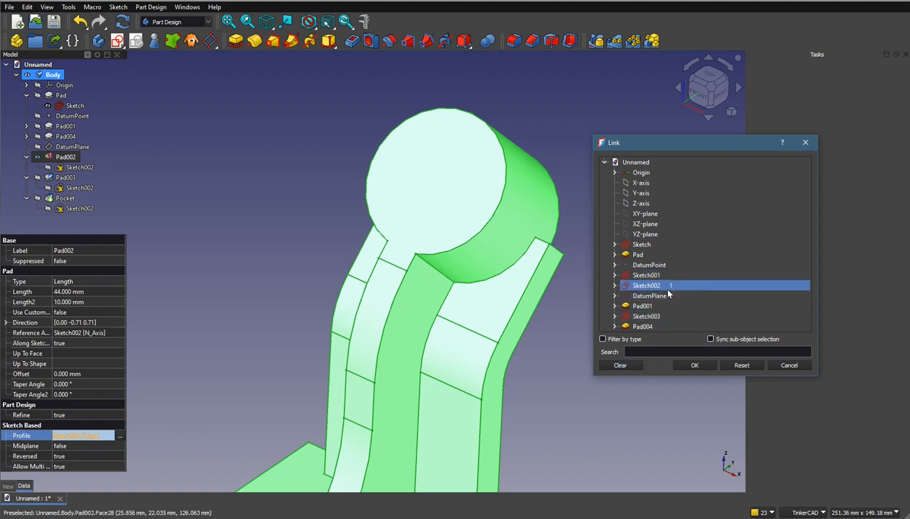
left_click(628, 366)
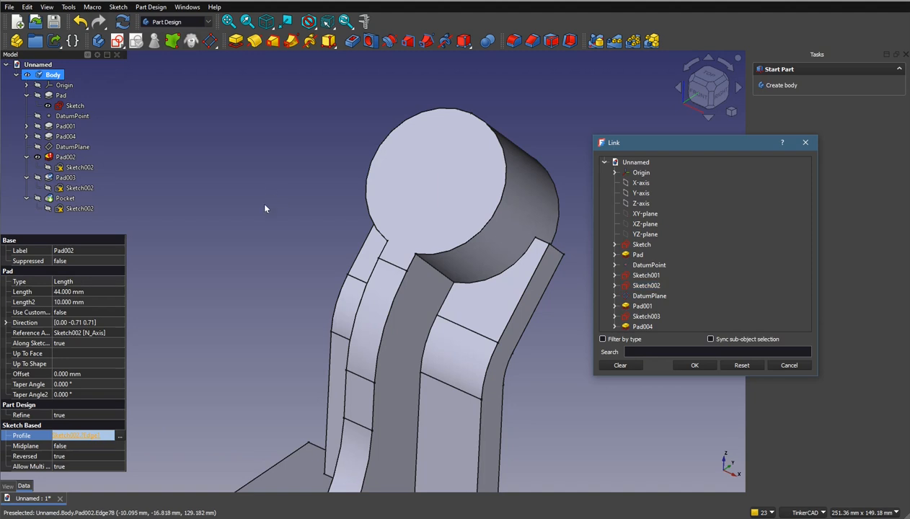
Show Sketch002 and apply the six edges of its middle hexagon, Edge7 to Edge12, as Pad002's profile
left_click(49, 169)
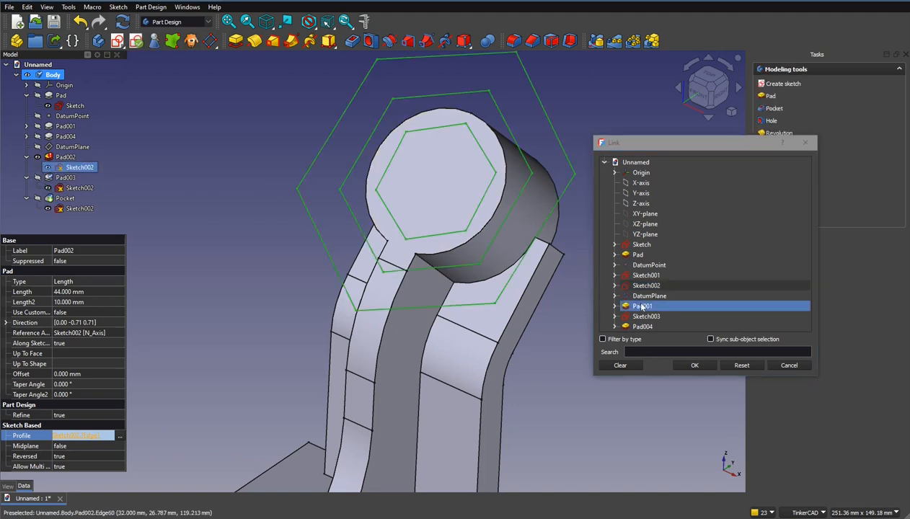
left_click(416, 99)
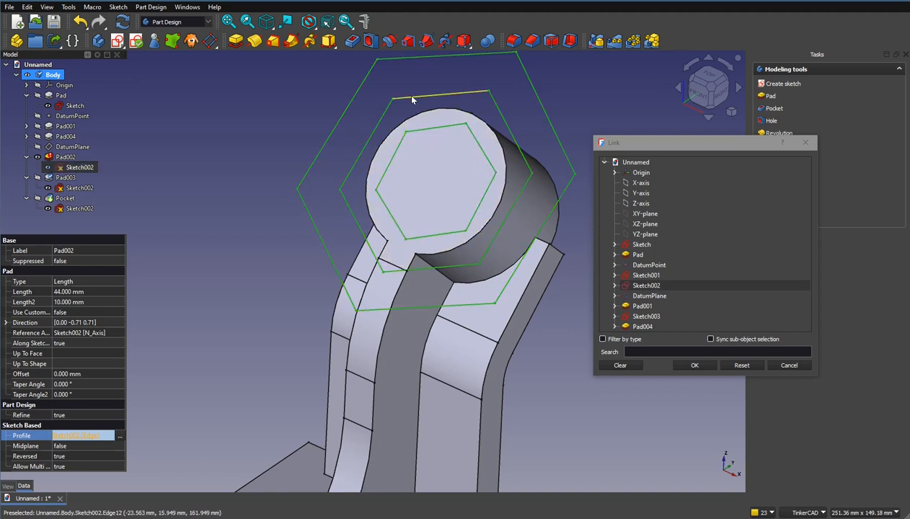
left_click(388, 112)
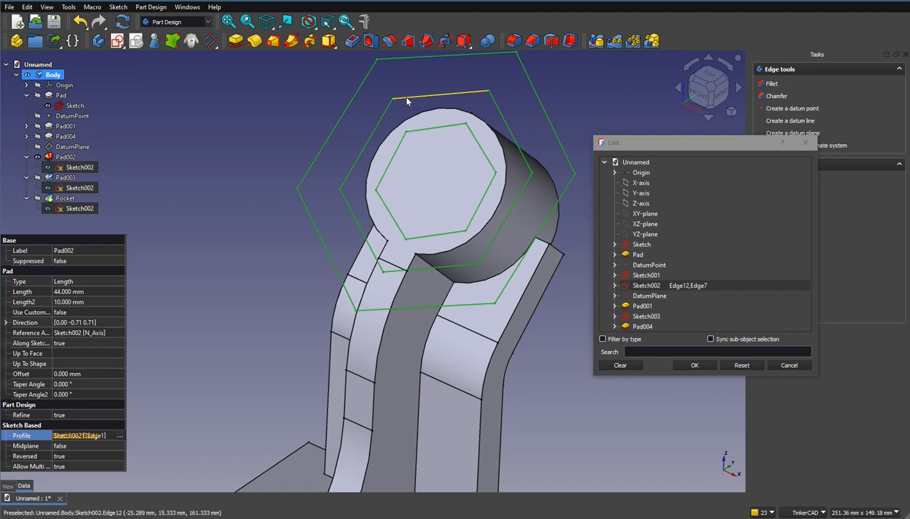
left_click(352, 210)
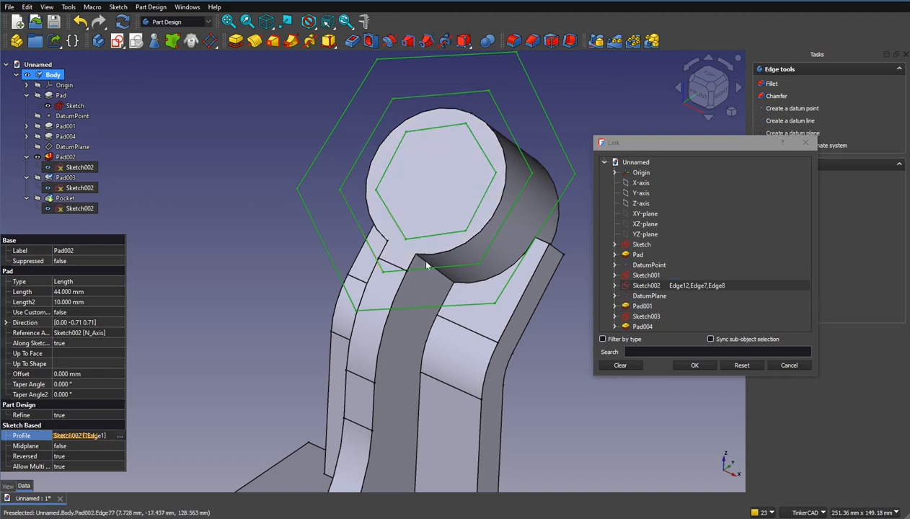
left_click(432, 264)
left_click(500, 236)
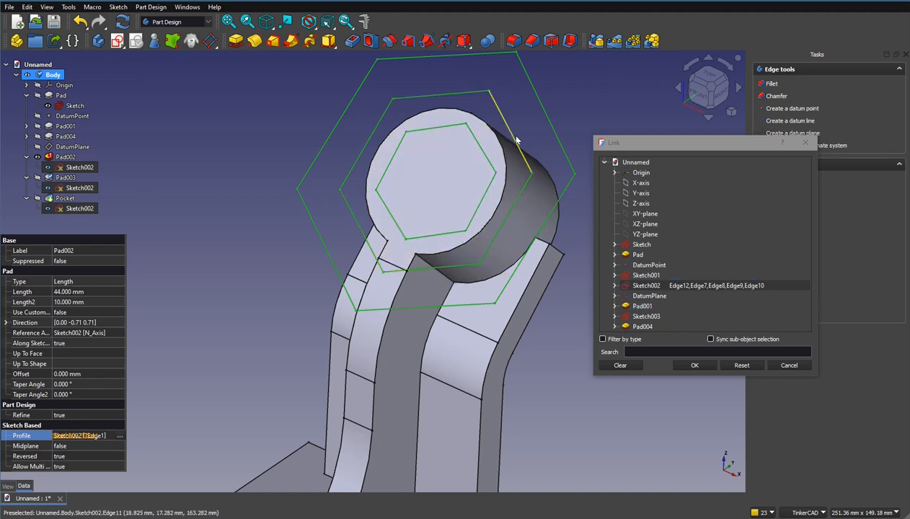
scroll(469, 180, "down", 3)
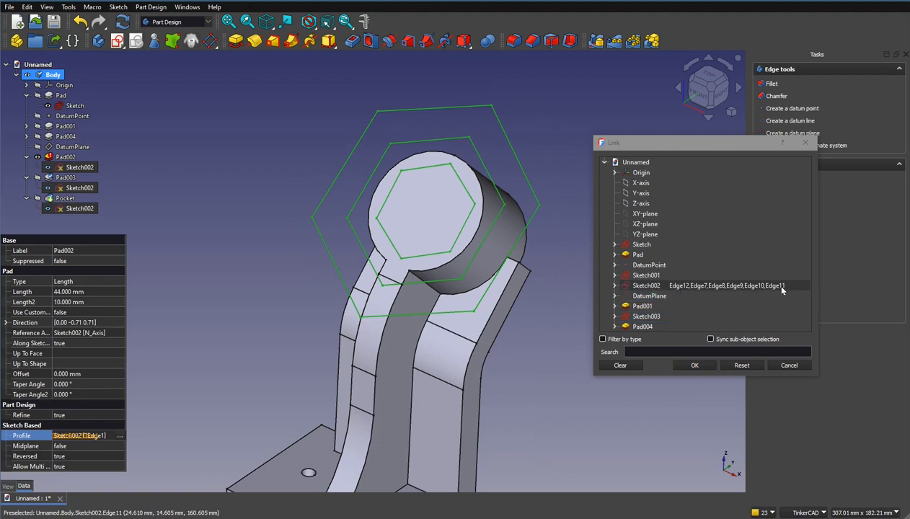
left_click(692, 365)
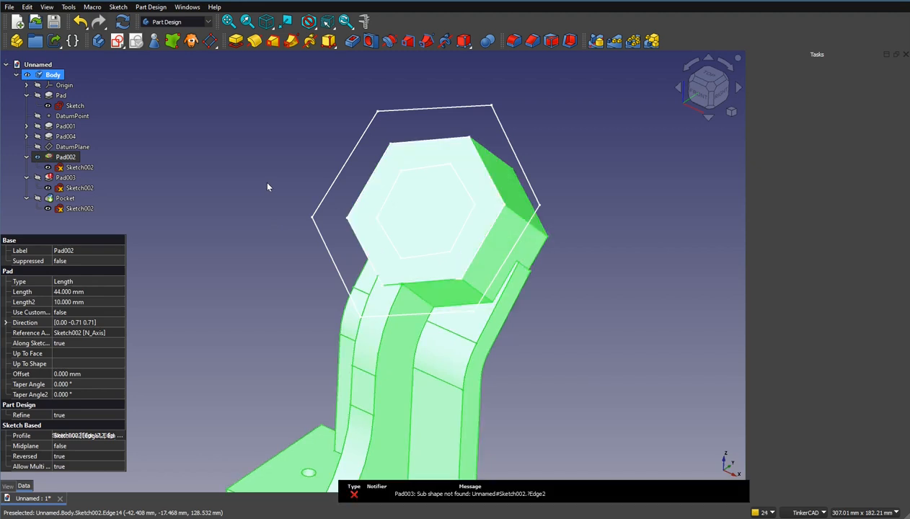
Open the Profile link selection of Pad003 and clear its current Sketch002 reference
left_click(274, 160)
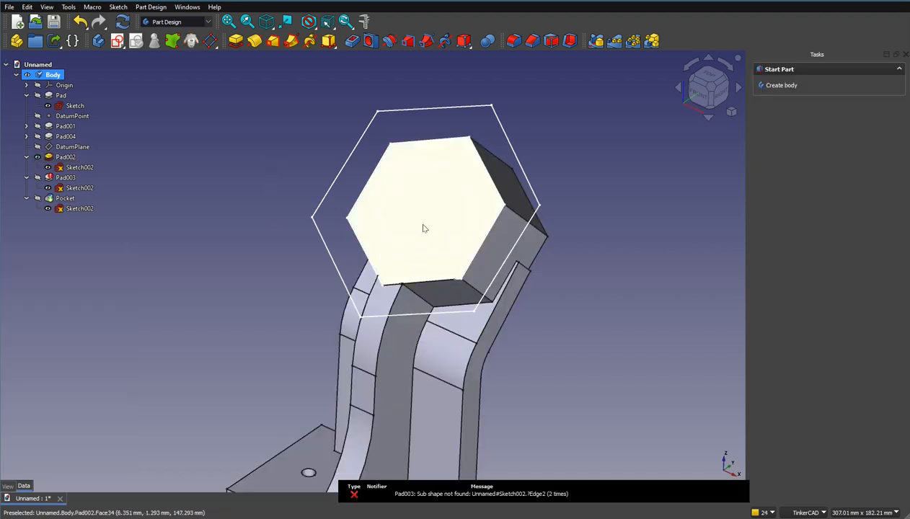
left_click(71, 180)
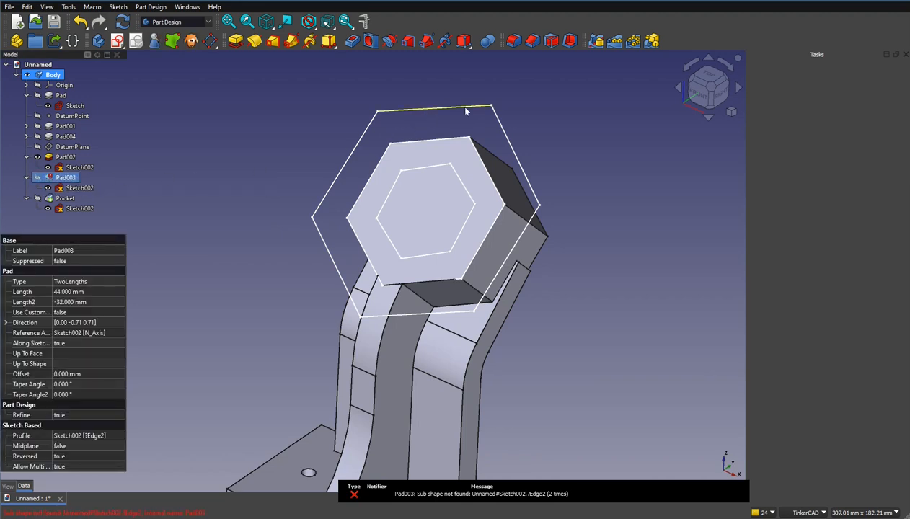
left_click(103, 435)
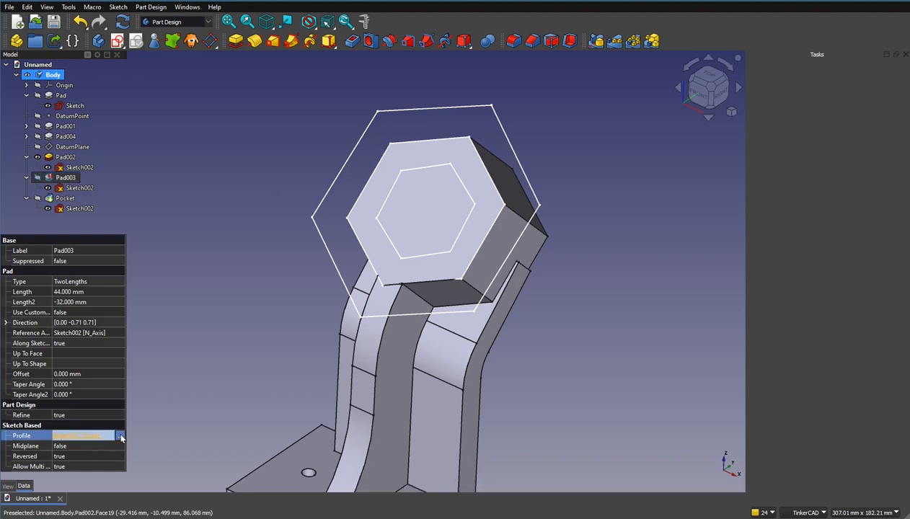
left_click(121, 437)
left_click_drag(453, 146, 731, 161)
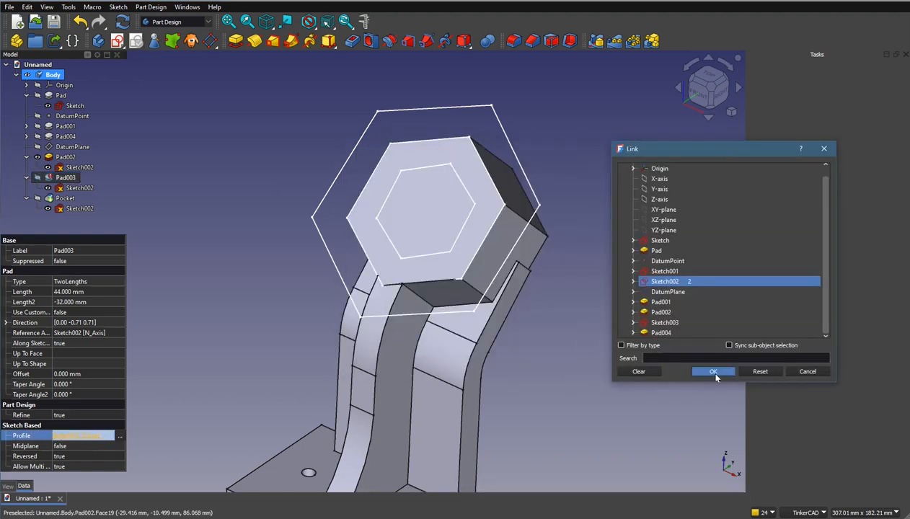
left_click(641, 372)
Try picking the outermost hexagon's six edges for Pad003's profile, and pick several of them again
left_click(508, 131)
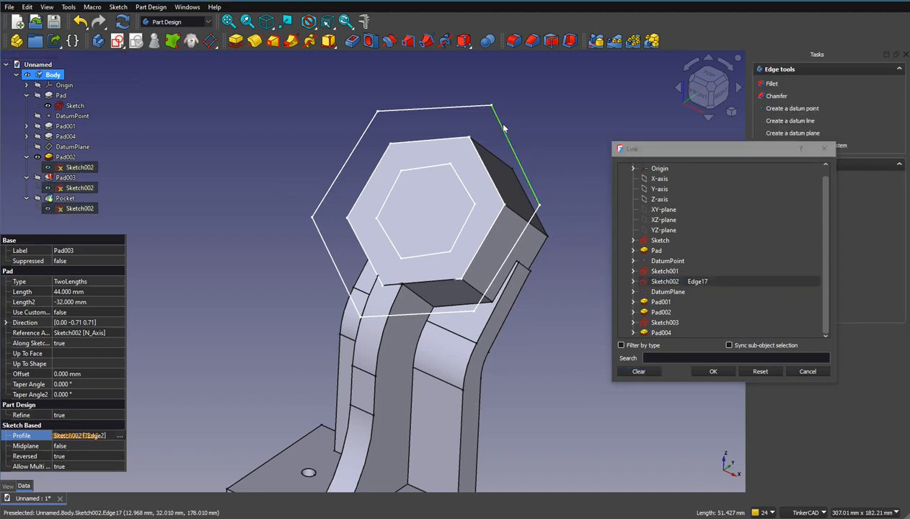
left_click(449, 107)
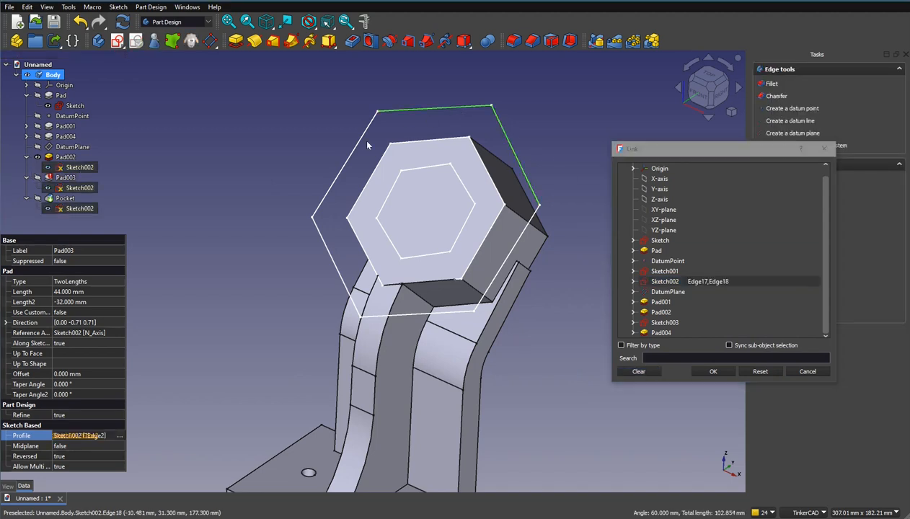
left_click(337, 170)
left_click(334, 266)
left_click(444, 313)
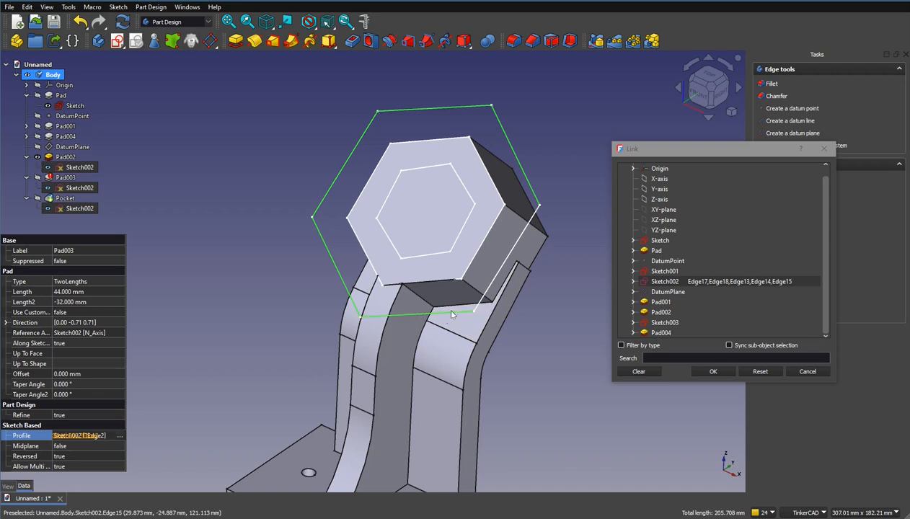
left_click(487, 291)
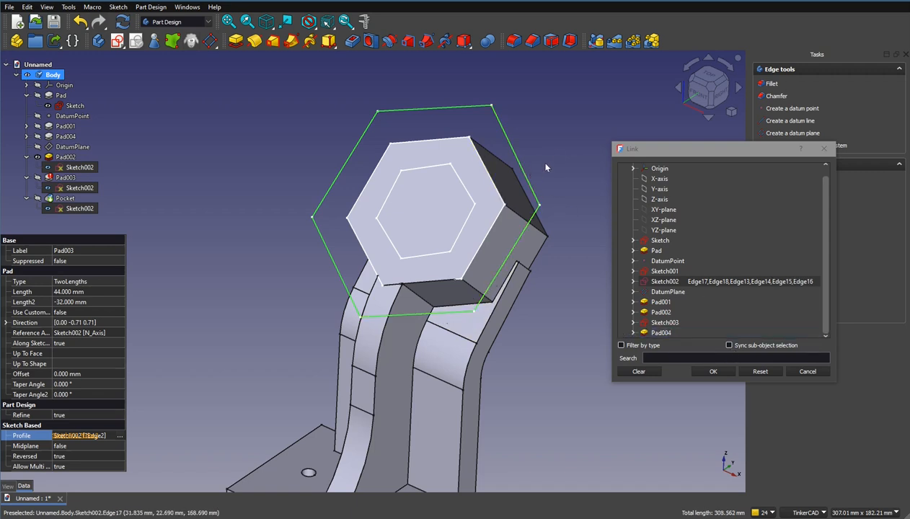
left_click(516, 142)
left_click(503, 135)
left_click(459, 107)
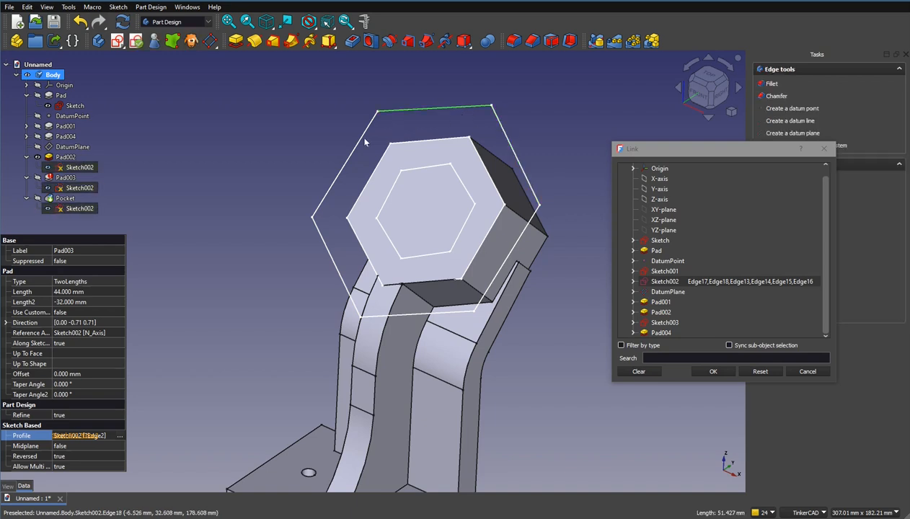
left_click(350, 160)
left_click(320, 235)
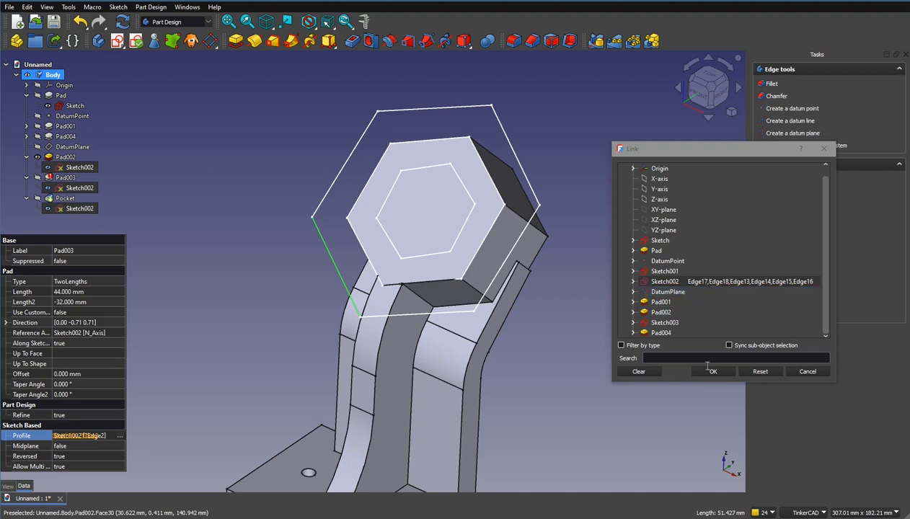
Pick the outermost hexagon's edges in order, Edge18 and Edge13 to Edge17, and apply them as Pad003's profile
left_click(403, 111)
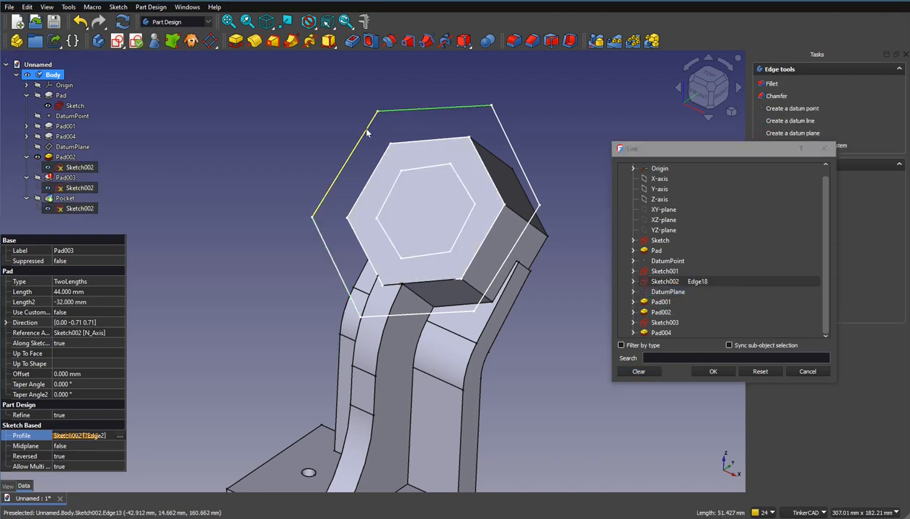
left_click(367, 133)
left_click(328, 247)
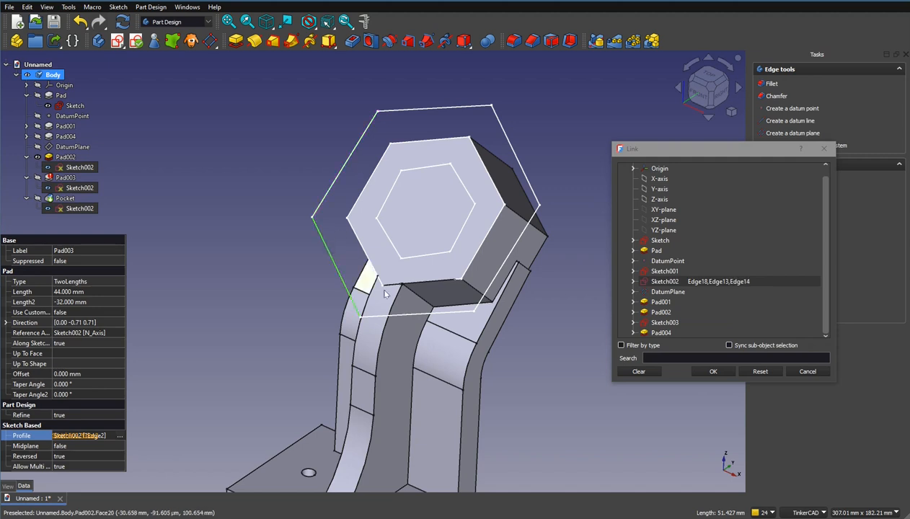
left_click(425, 313)
left_click(503, 270)
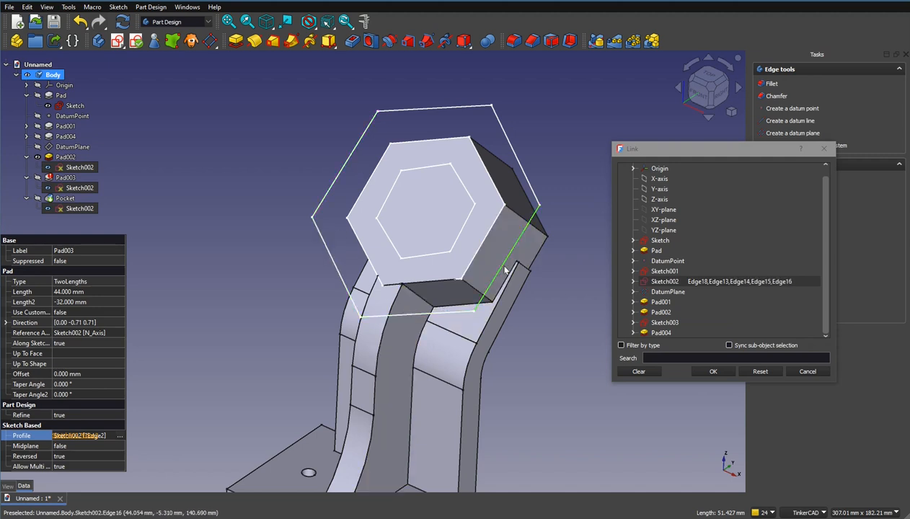
left_click(515, 159)
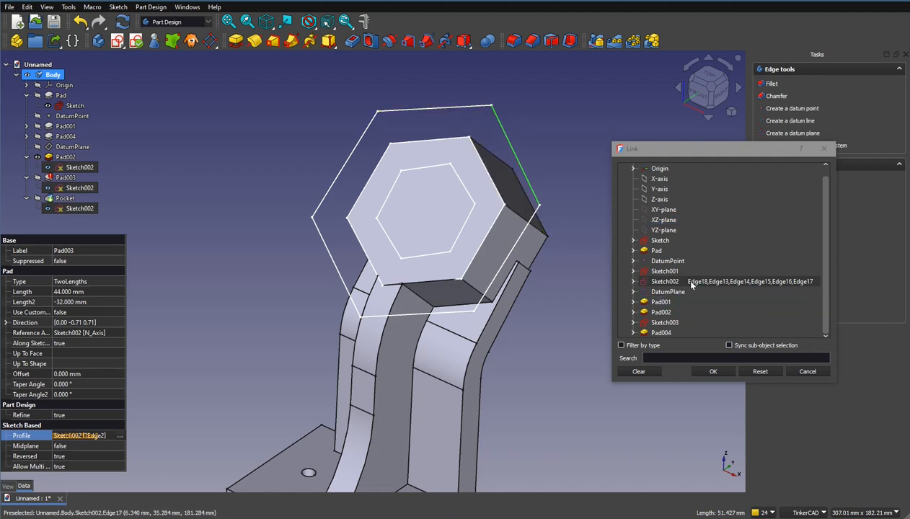
left_click(713, 372)
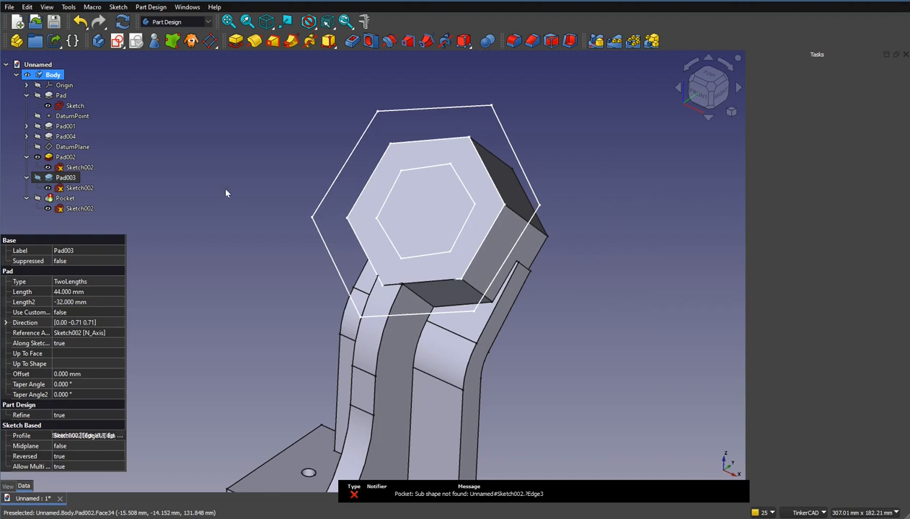
Make Pad003 visible and inspect its hexagonal flange from several angles
left_click(65, 178)
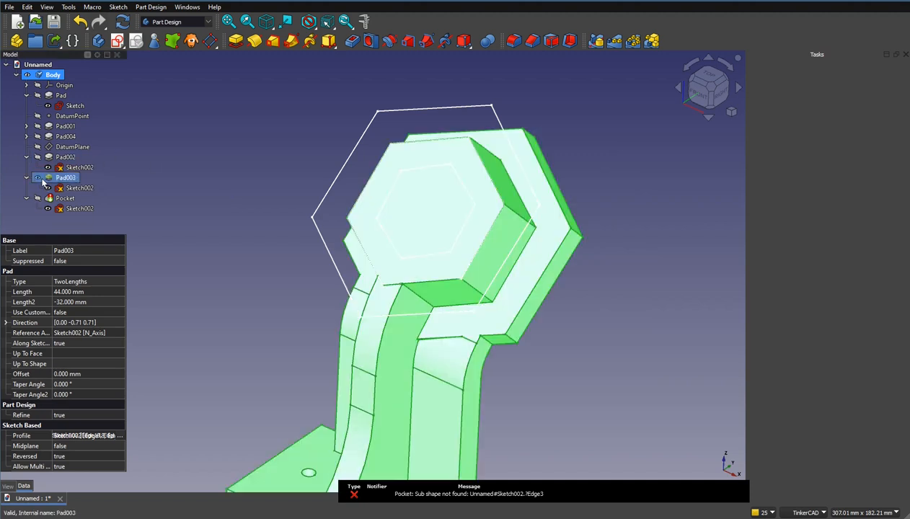
left_click(621, 121)
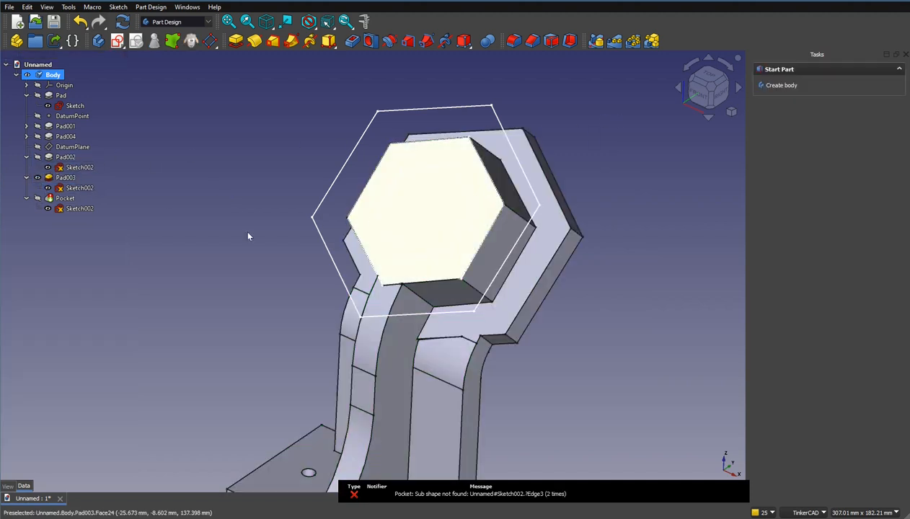
right_click_drag(517, 389, 593, 366)
right_click_drag(342, 354, 284, 345)
right_click_drag(557, 362, 610, 314)
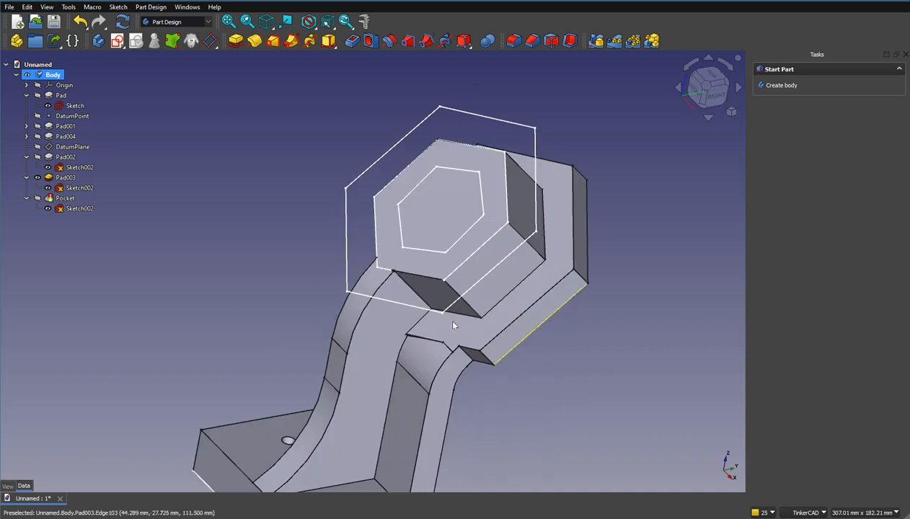
right_click_drag(220, 315, 256, 316)
right_click_drag(679, 308, 634, 293)
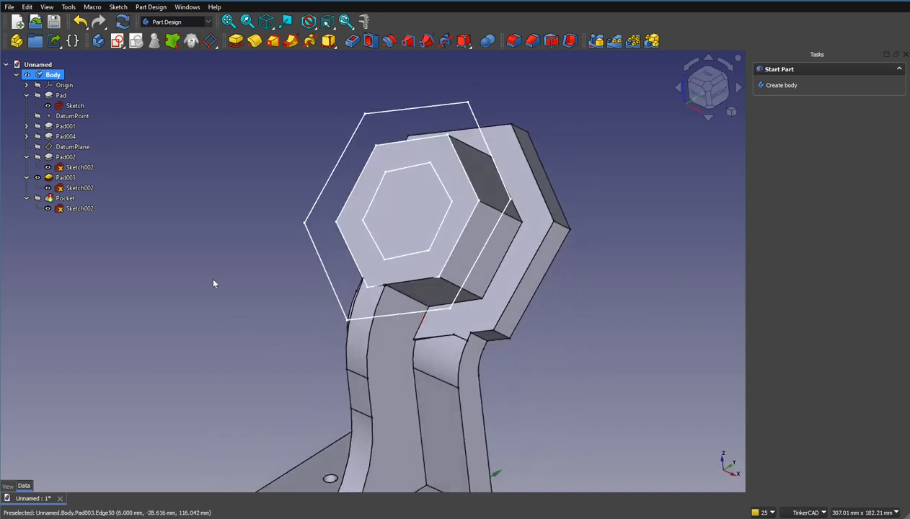
left_click(73, 200)
left_click(120, 436)
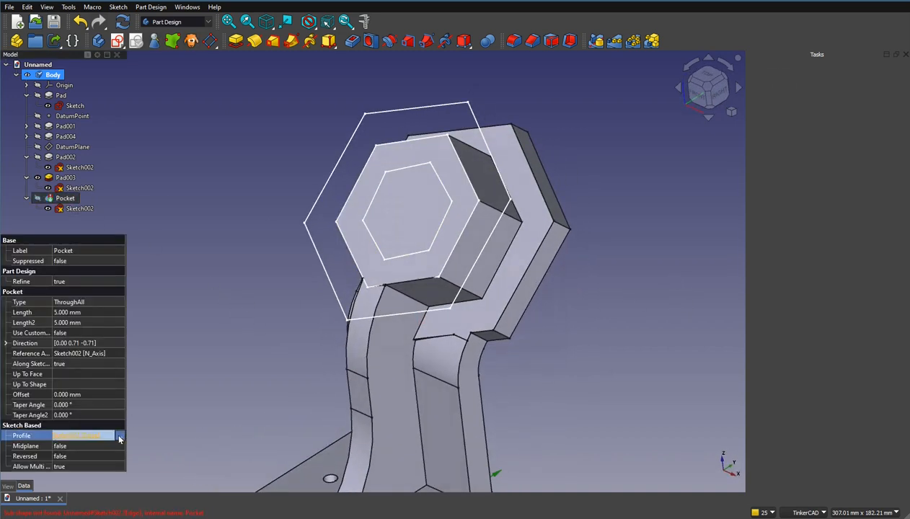
left_click(120, 436)
left_click(377, 188)
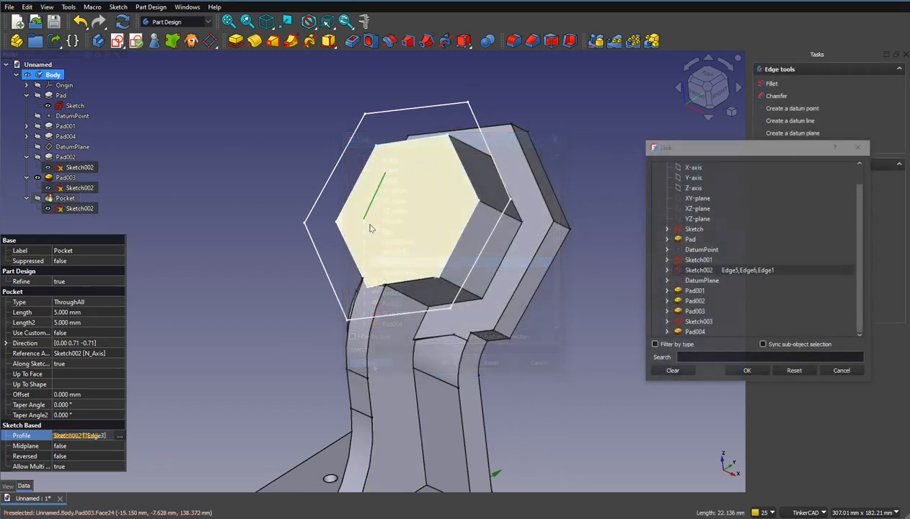
left_click(373, 239)
left_click(403, 256)
left_click(439, 230)
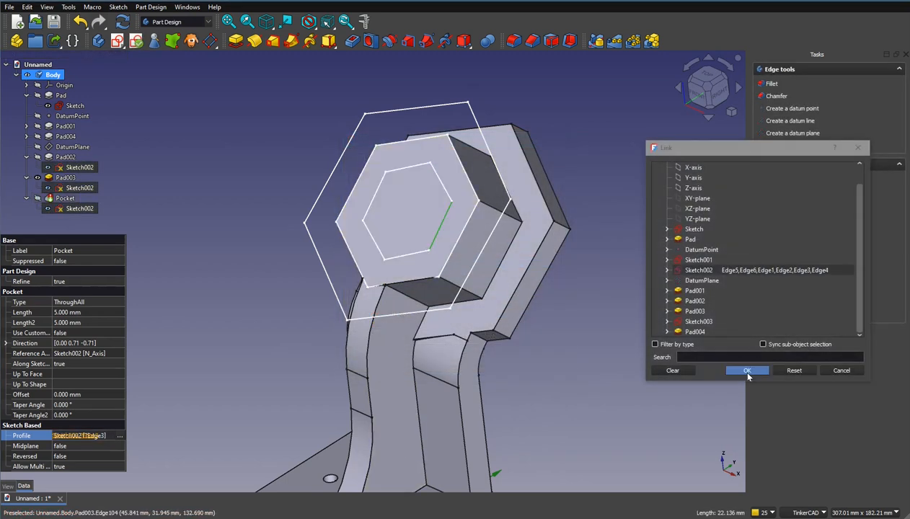
left_click(747, 370)
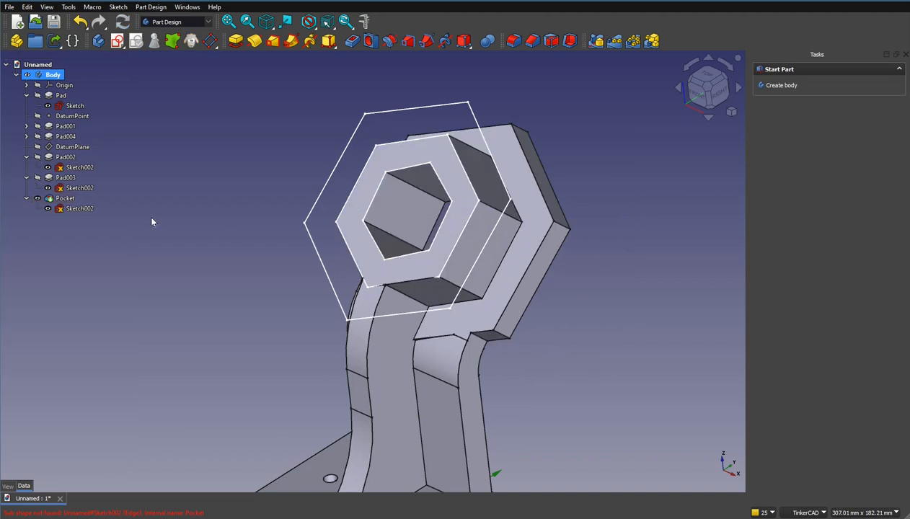
Hide Sketch002 and inspect the hexagonal head and its through pocket from several angles
mouse_move(325, 319)
middle_mouse_down()
mouse_move(294, 341)
mouse_move(569, 335)
middle_mouse_up()
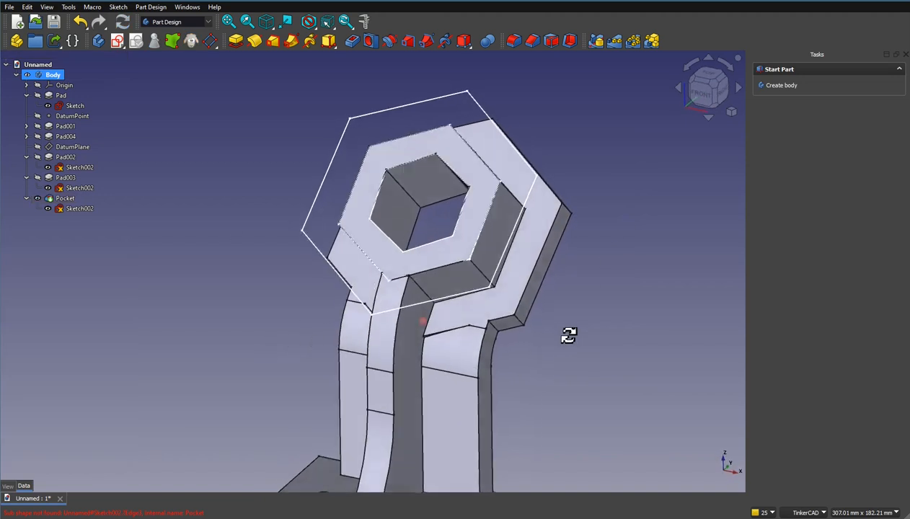
left_click(79, 167)
left_click(251, 228)
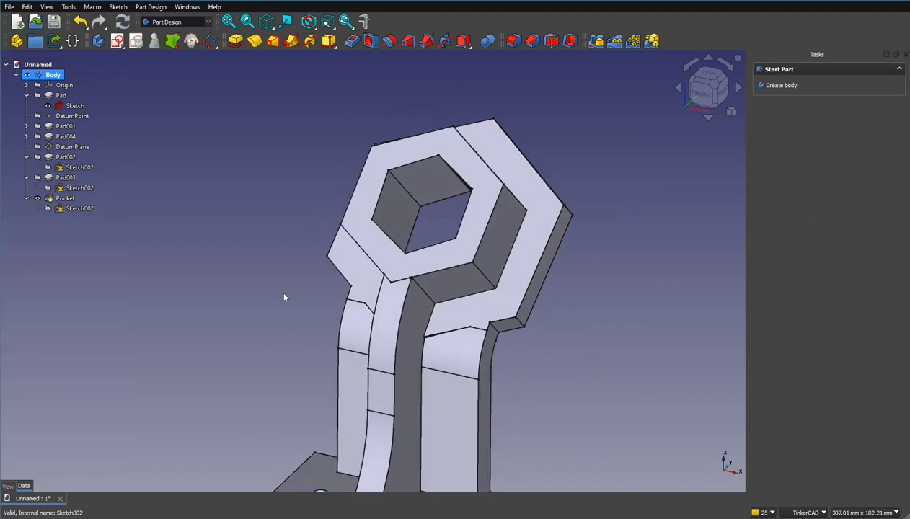
mouse_move(284, 298)
middle_mouse_down()
mouse_move(361, 319)
mouse_move(582, 309)
mouse_move(570, 296)
mouse_move(570, 349)
middle_mouse_up()
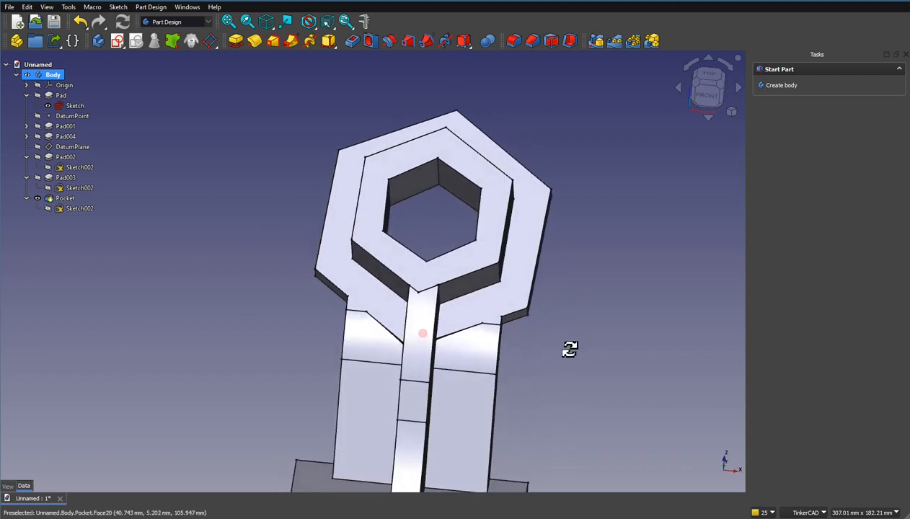
middle_click_drag(288, 324, 537, 363)
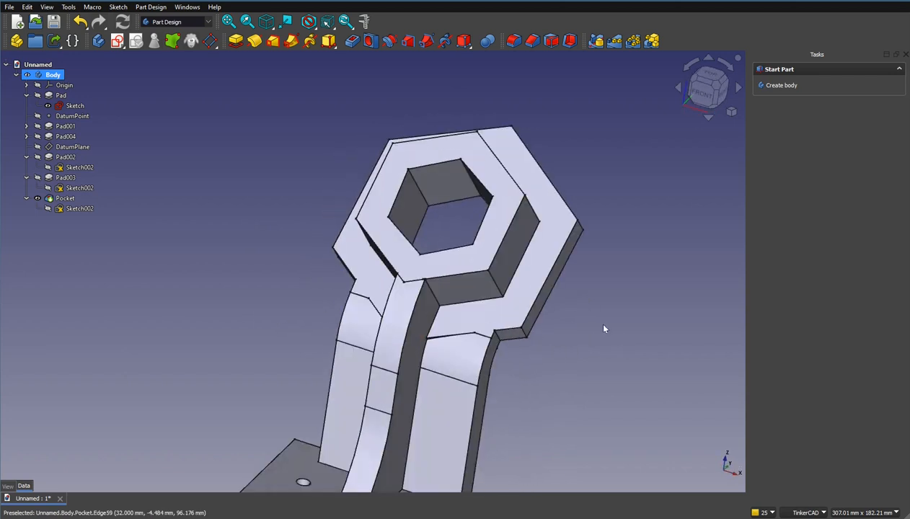
middle_click_drag(654, 229, 656, 213)
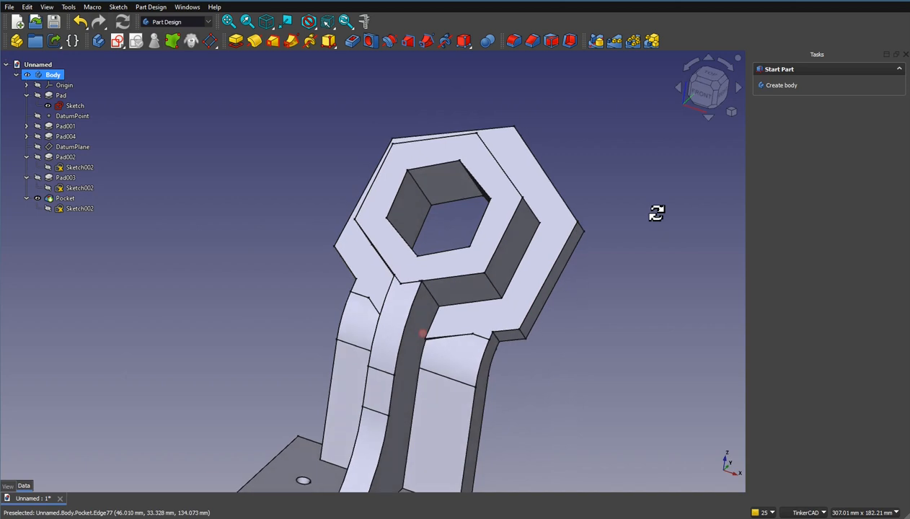
middle_click_drag(630, 272, 644, 287)
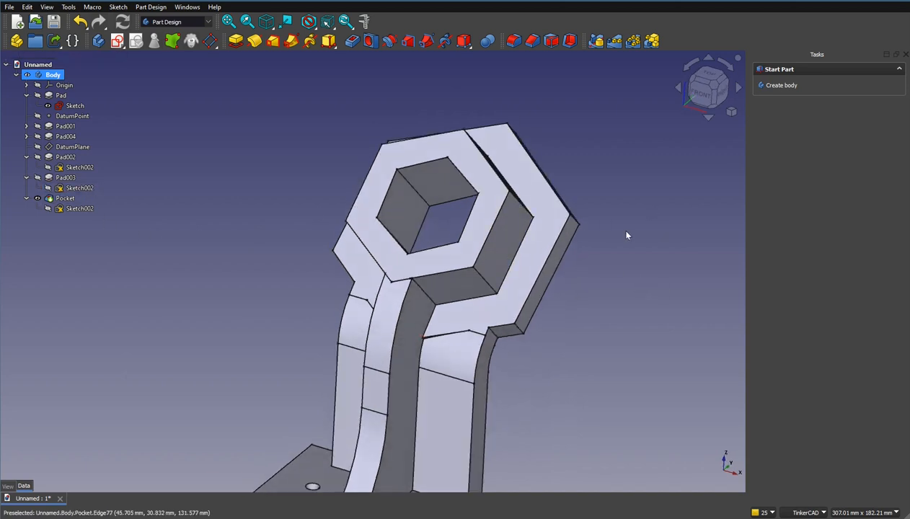
Check the Profile reference in Pocket's properties, then clear the selection
left_click(44, 209)
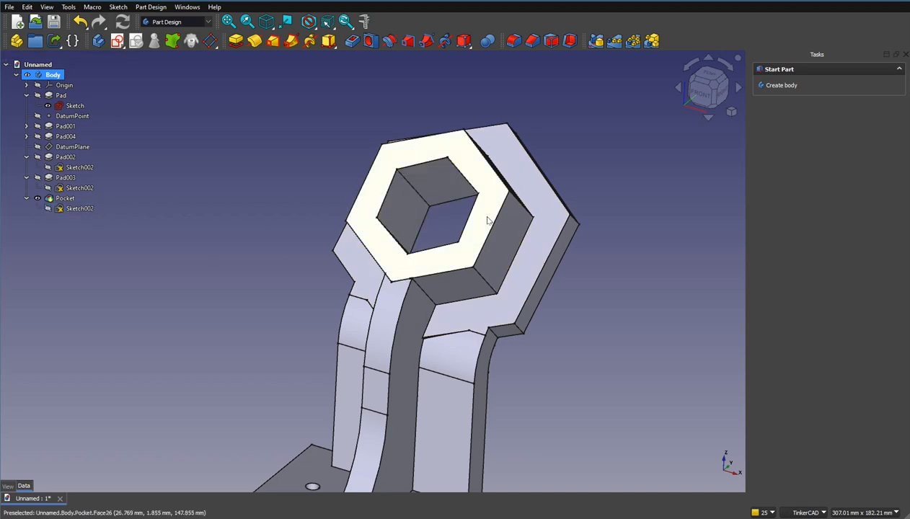
left_click(65, 198)
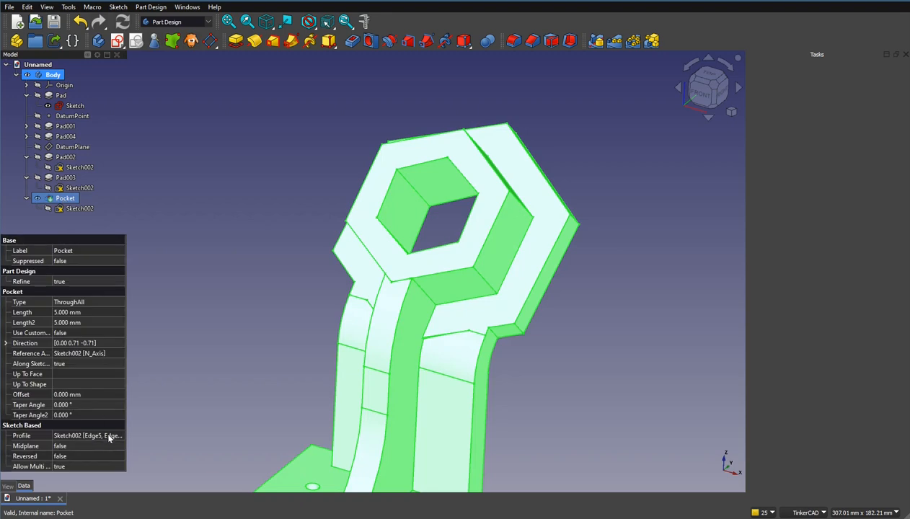
left_click(161, 396)
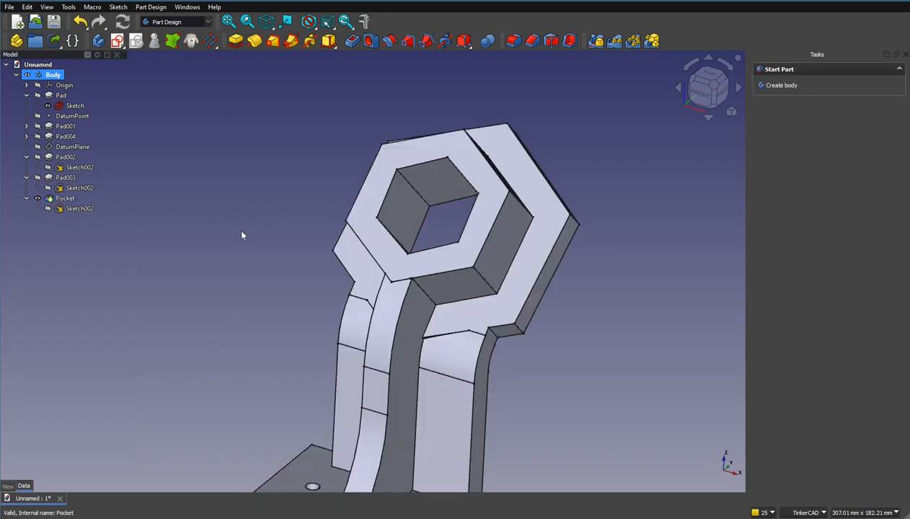